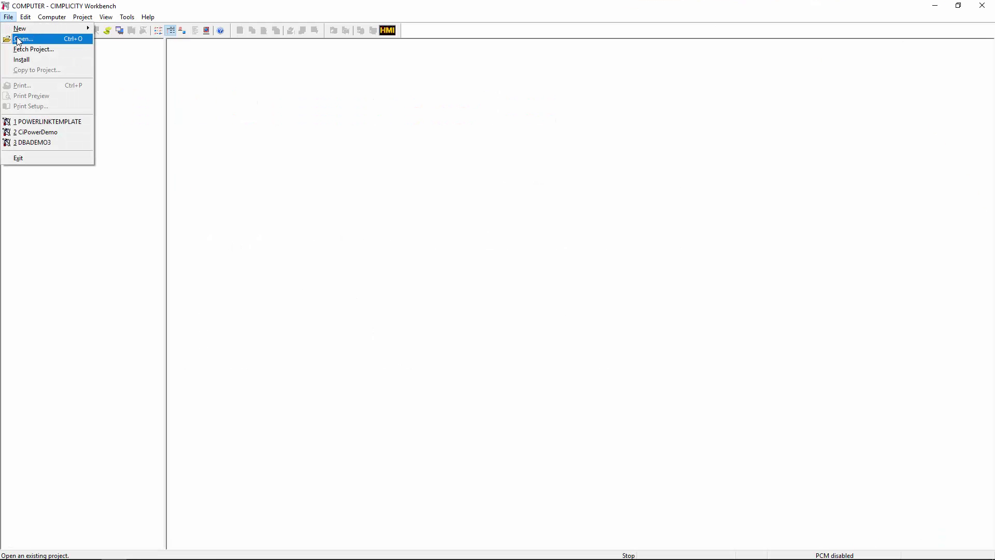
Open the POWERLINKTEMPLATE project from the PowerlinkTemplate folder
click(24, 38)
click(534, 296)
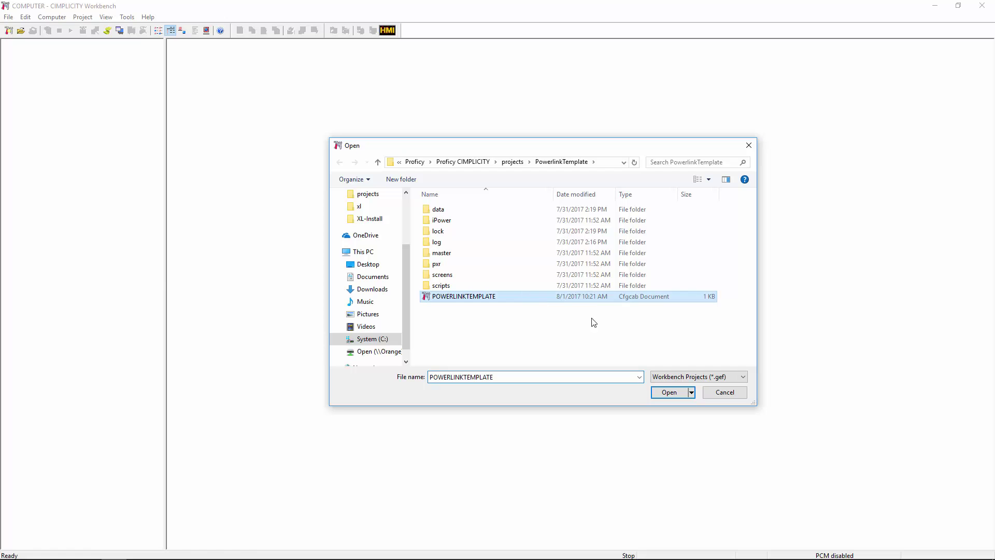
click(669, 395)
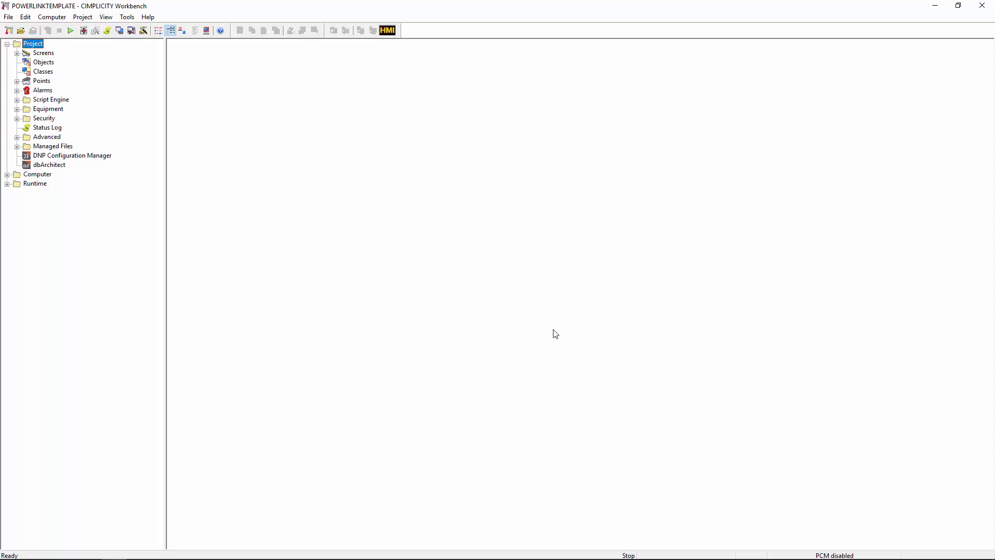
Use Copy to Project to create 'dbademo' in the projects folder from POWERLINKTEMPLATE
click(8, 17)
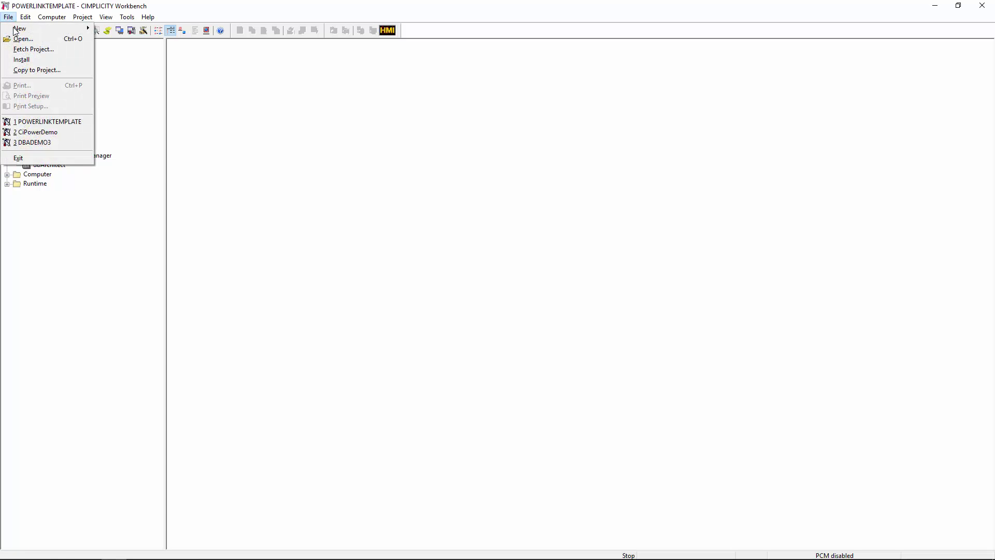
click(38, 71)
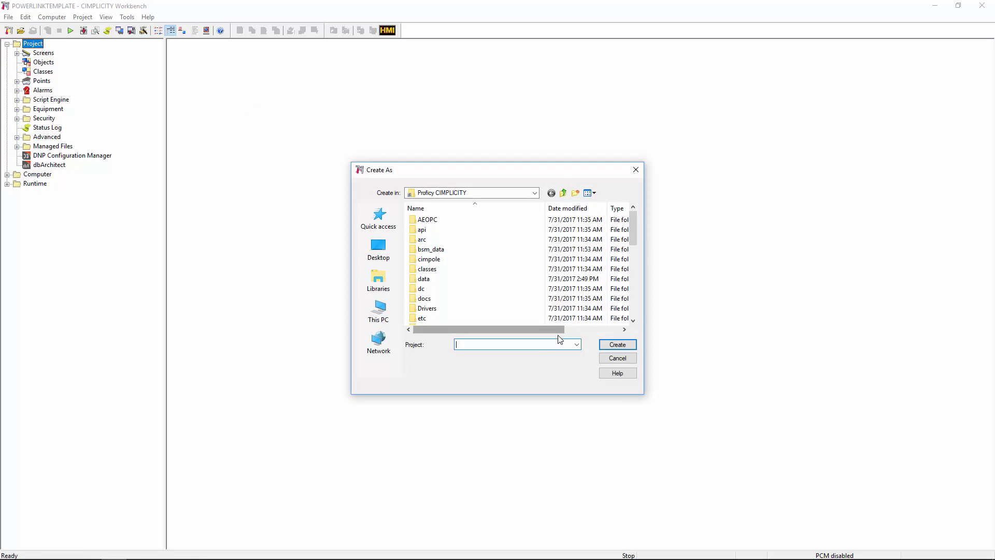
click(438, 309)
scroll(489, 285, down, 2)
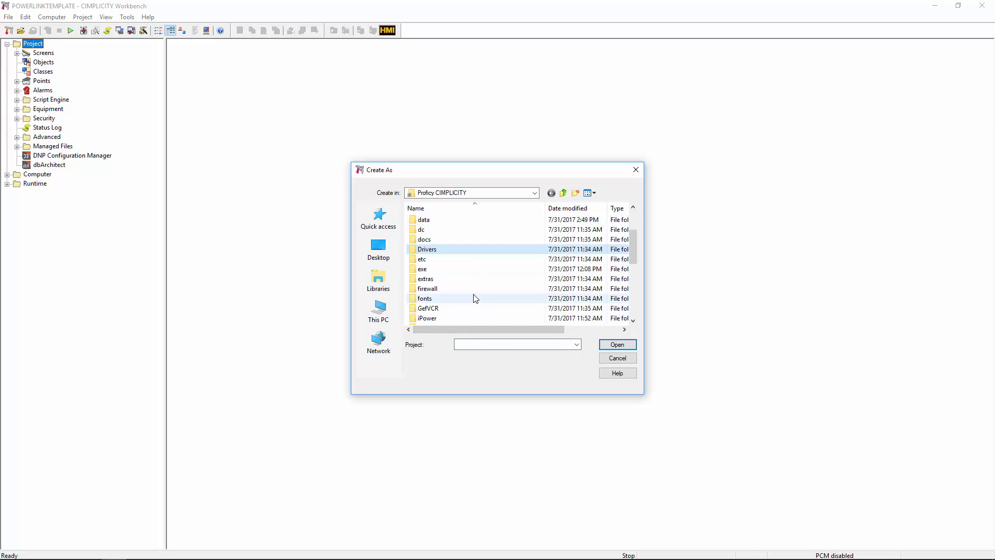
scroll(473, 295, down, 2)
double_click(446, 317)
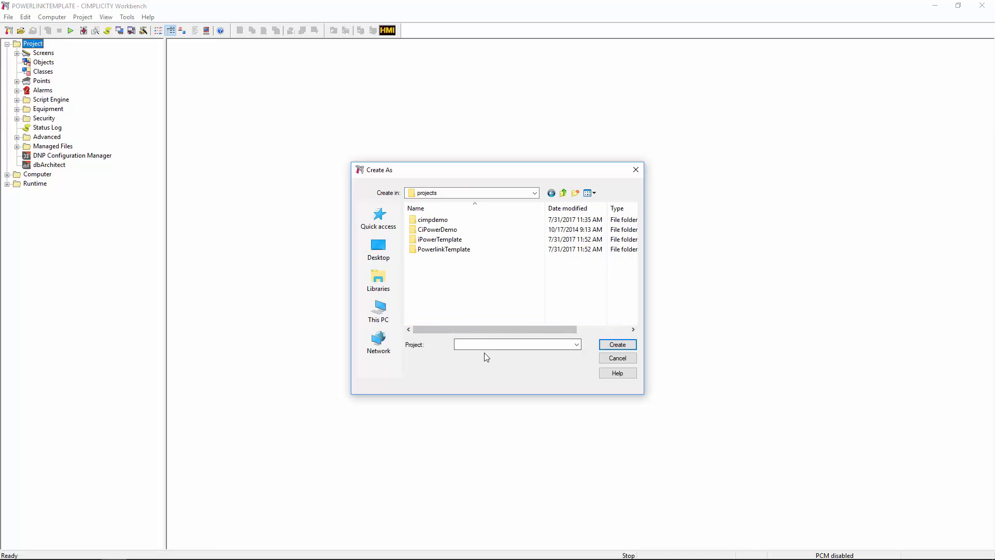
click(487, 345)
text(dbademo)
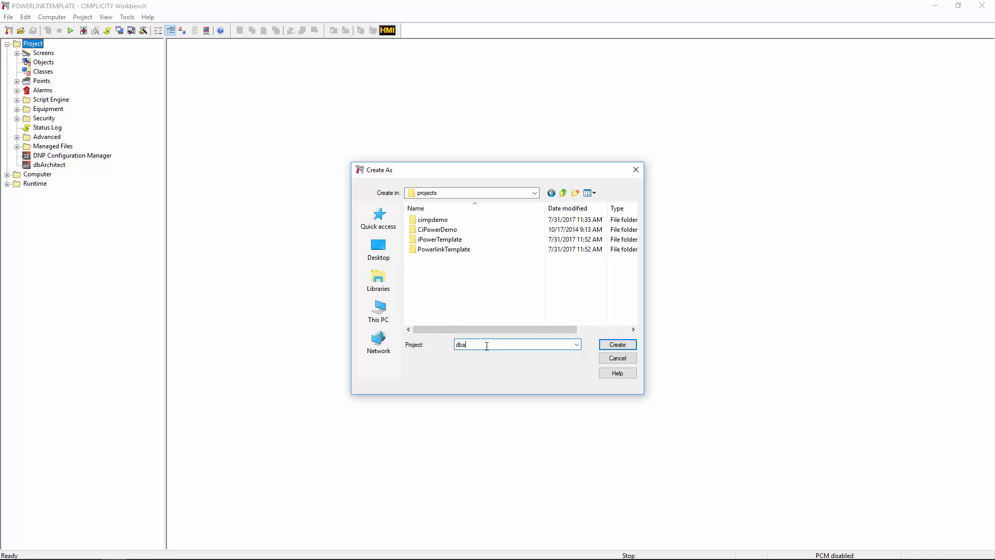
click(626, 345)
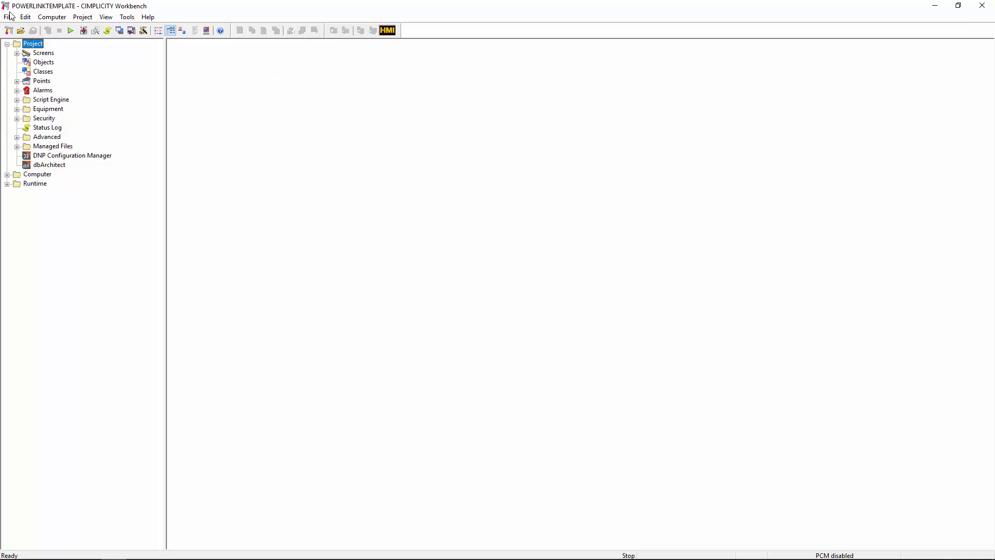
Open the DBADEMO project from the projects\dbademo folder
click(8, 17)
click(21, 38)
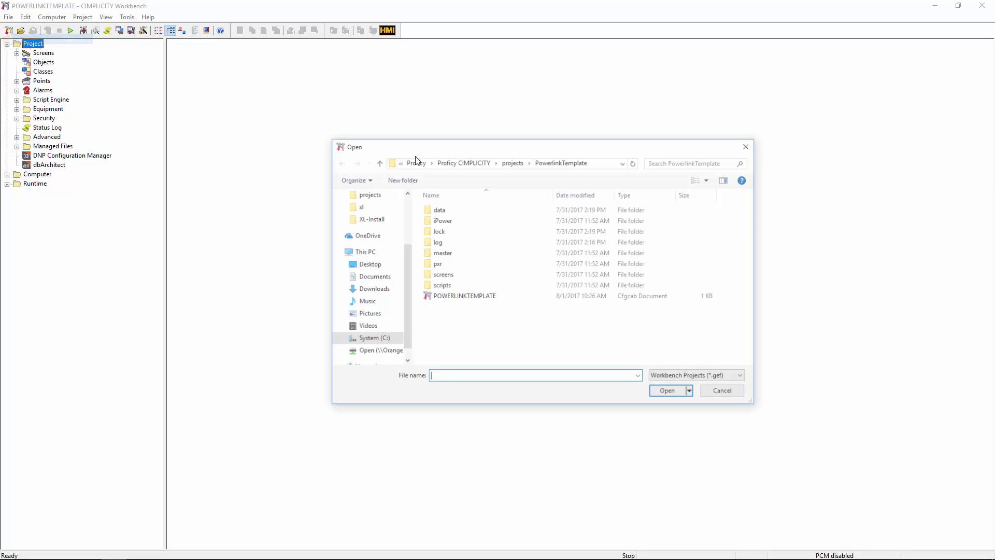
click(512, 162)
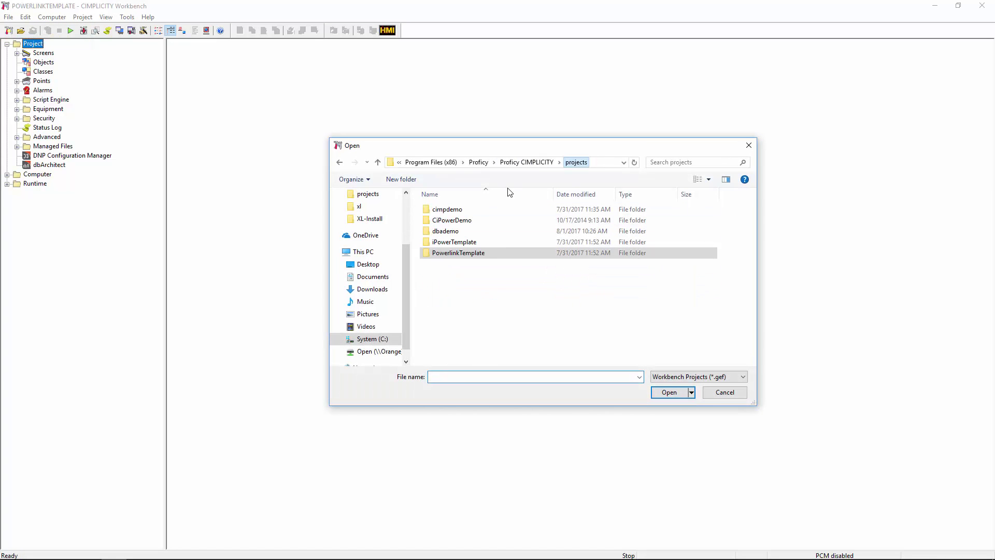
double_click(449, 231)
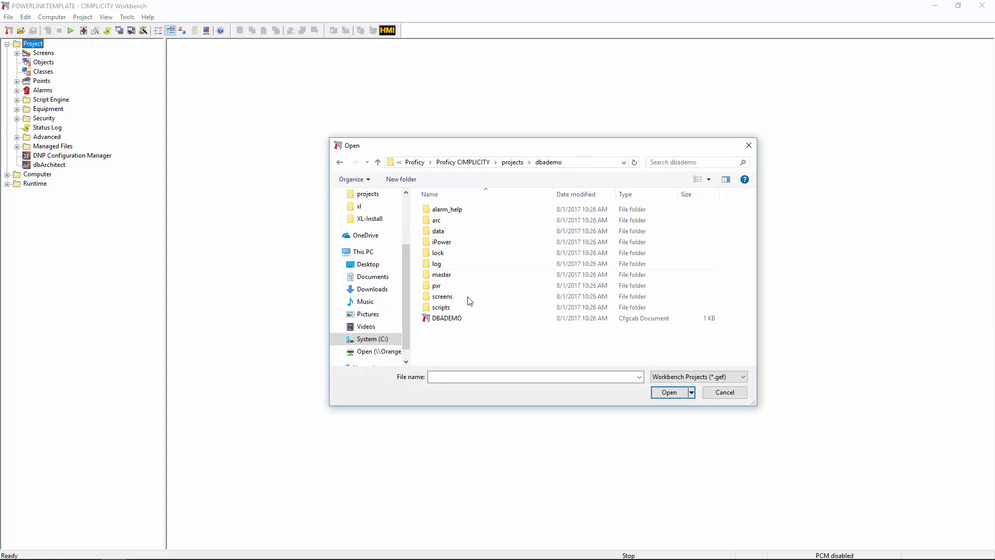
click(447, 318)
click(670, 392)
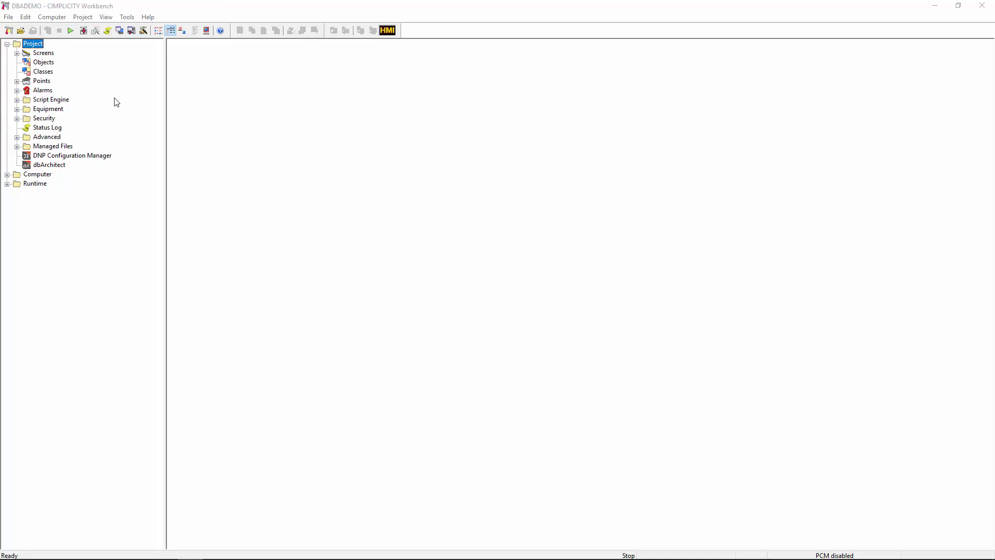
Run DBADEMO, accepting the license warning, and launch dbArchitect
click(71, 32)
click(481, 311)
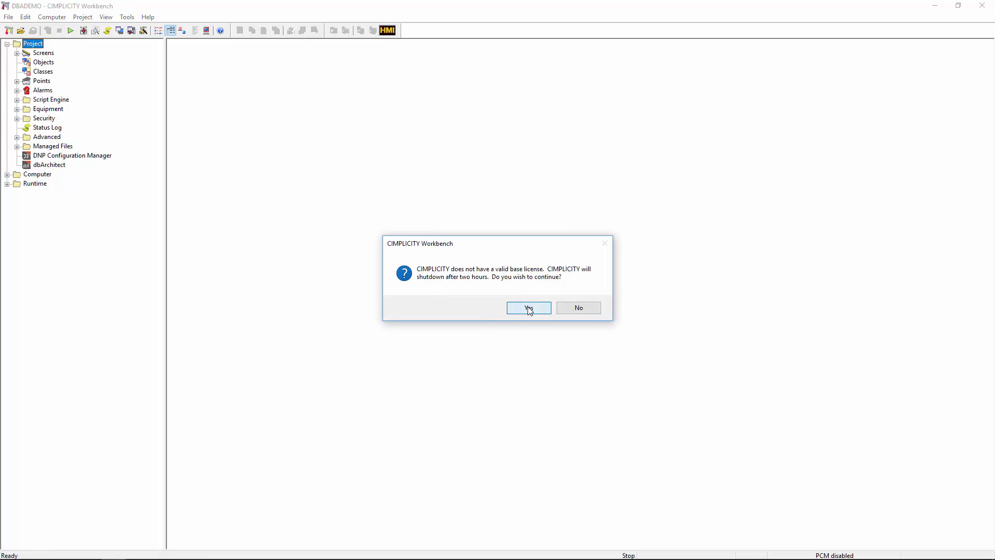
click(528, 309)
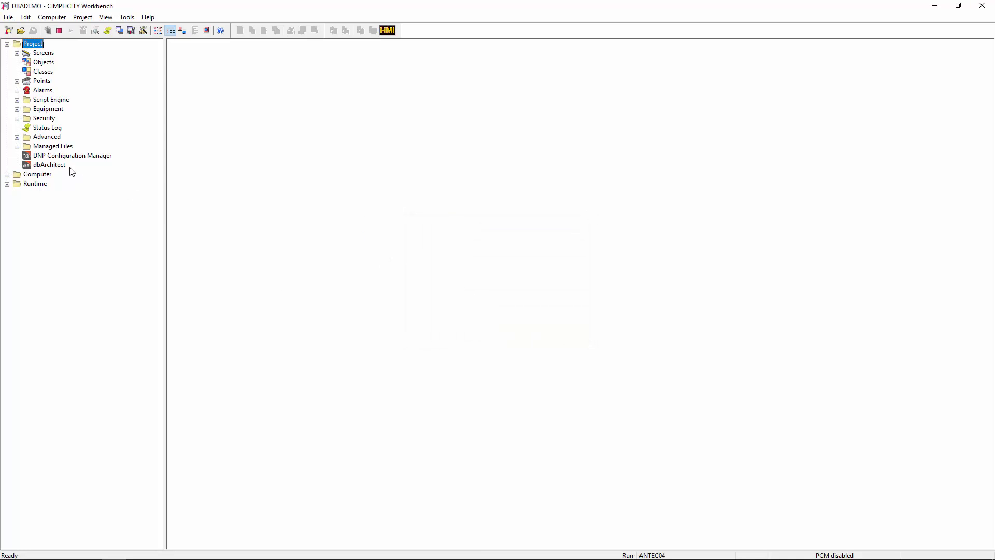
click(50, 165)
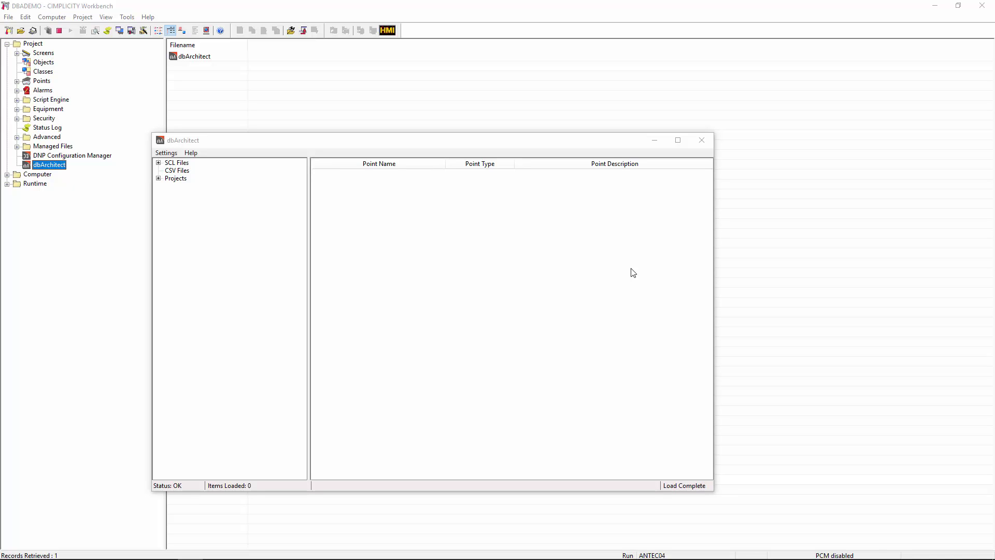
Expand SCL Files in dbArchitect and view the details of D60.cid and SmallTest.scd
click(177, 163)
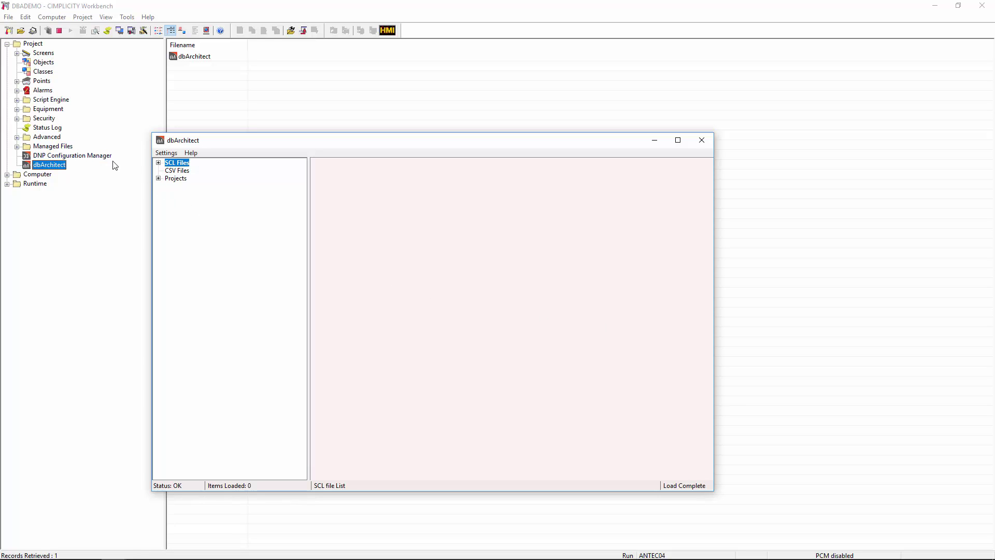
click(159, 163)
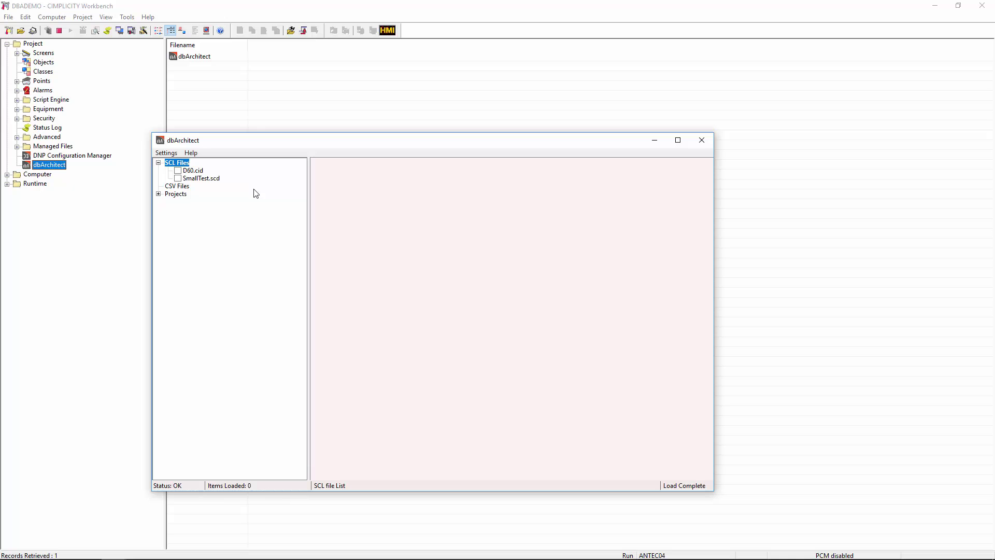
click(193, 171)
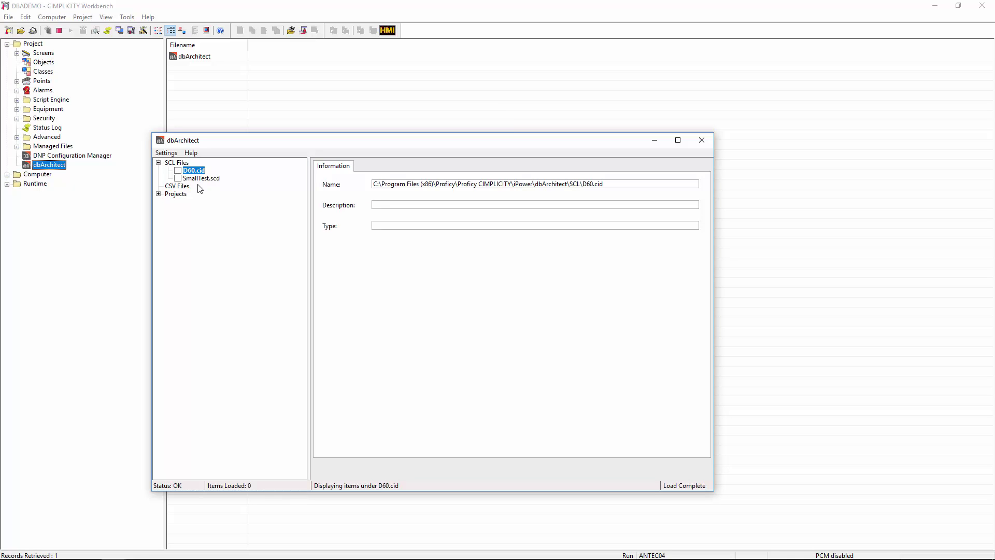
click(202, 179)
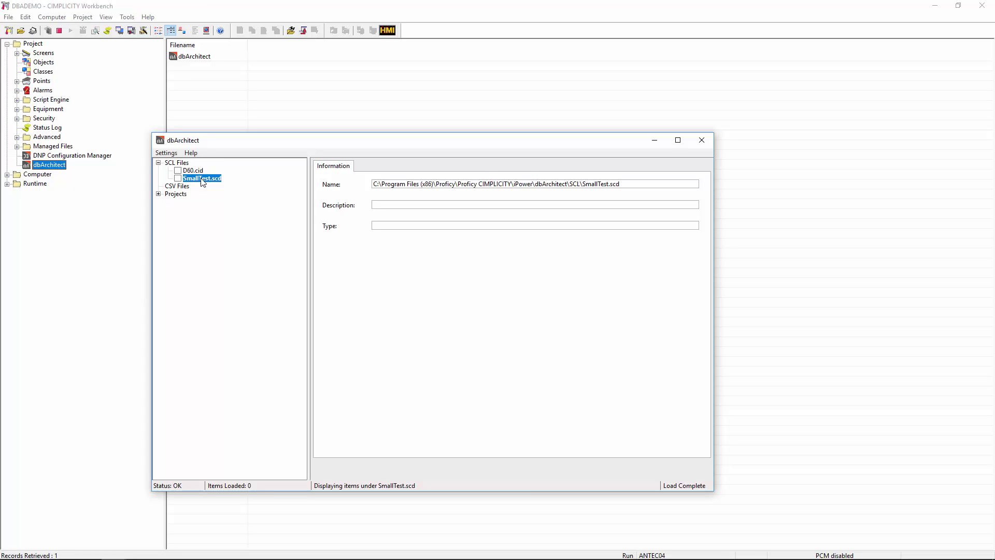
Load SmallTest.scd and display its Point List tab
right_click(203, 179)
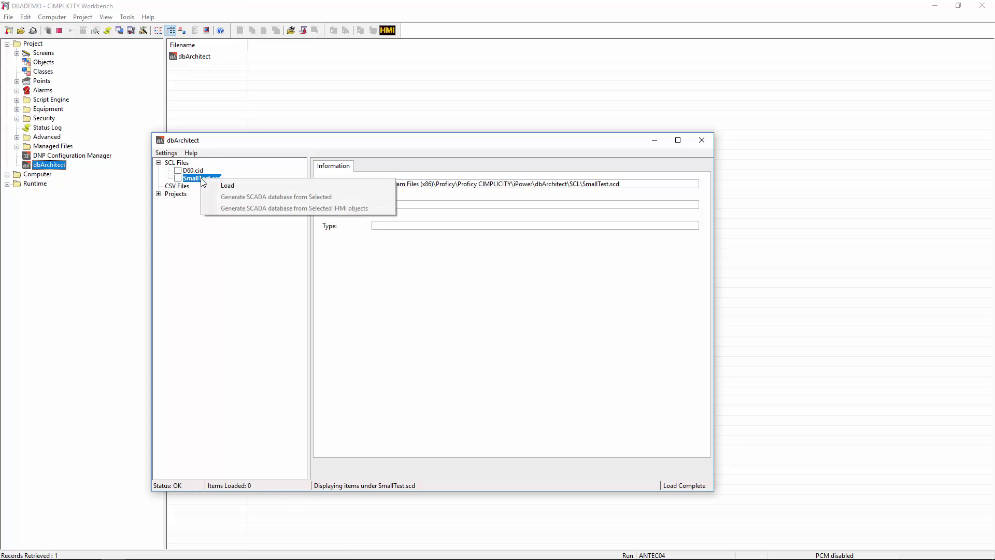
click(236, 185)
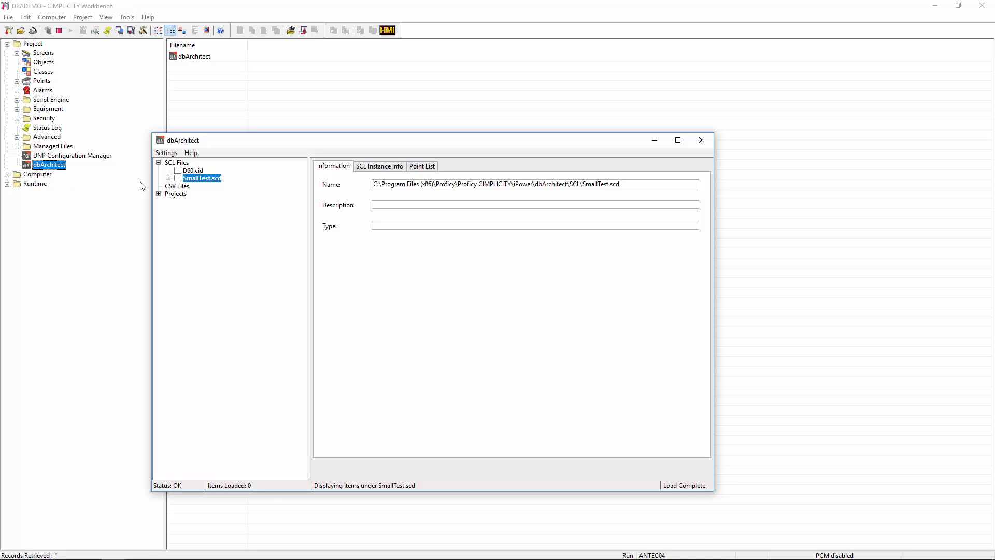
click(378, 167)
click(426, 167)
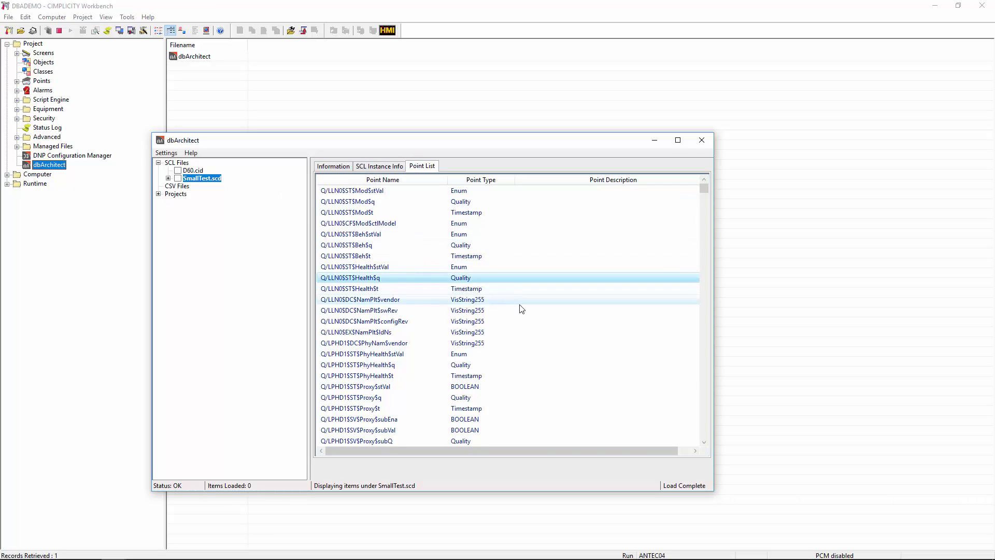
Expand SmallTest.scd > BayController > Q to list its logical nodes
scroll(520, 307, down, 15)
scroll(525, 309, down, 10)
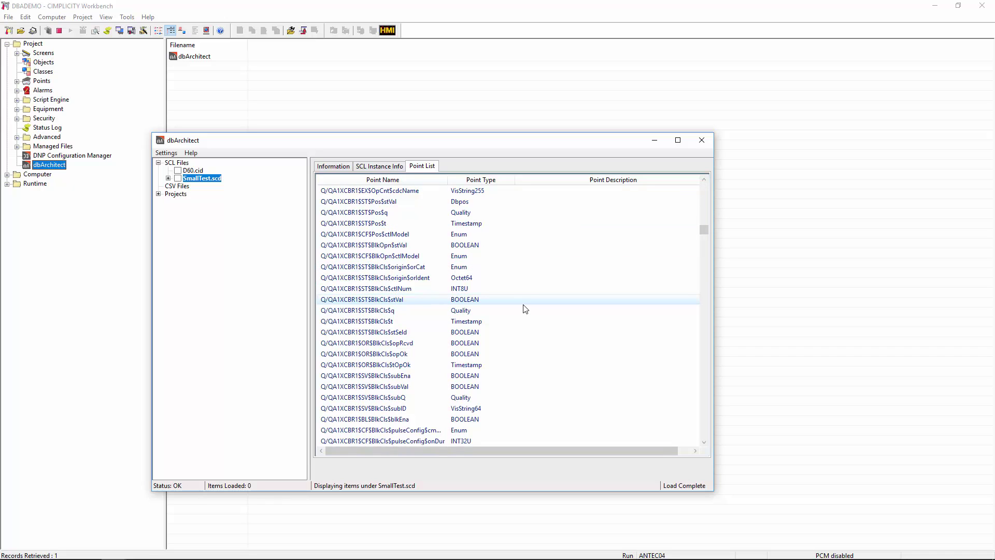
click(168, 177)
click(177, 186)
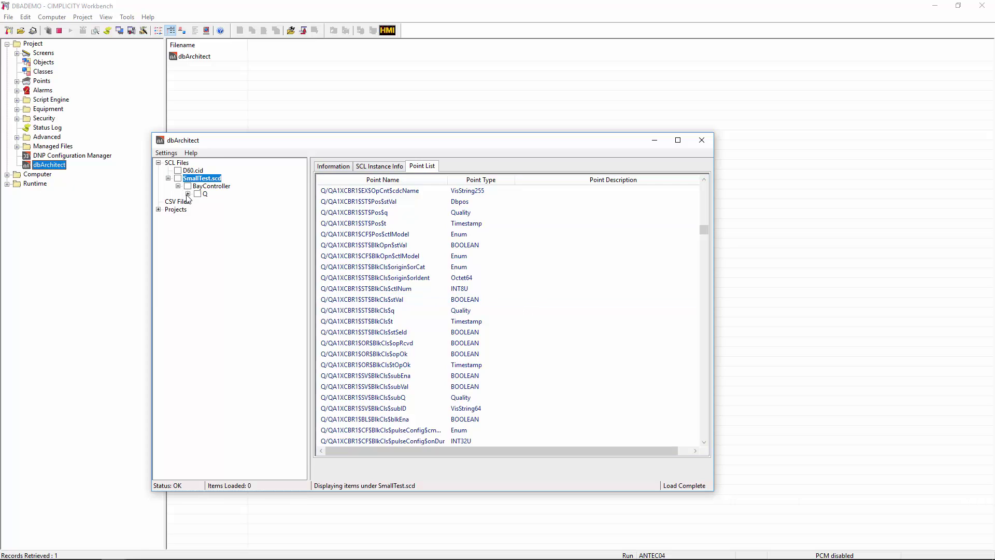
click(187, 194)
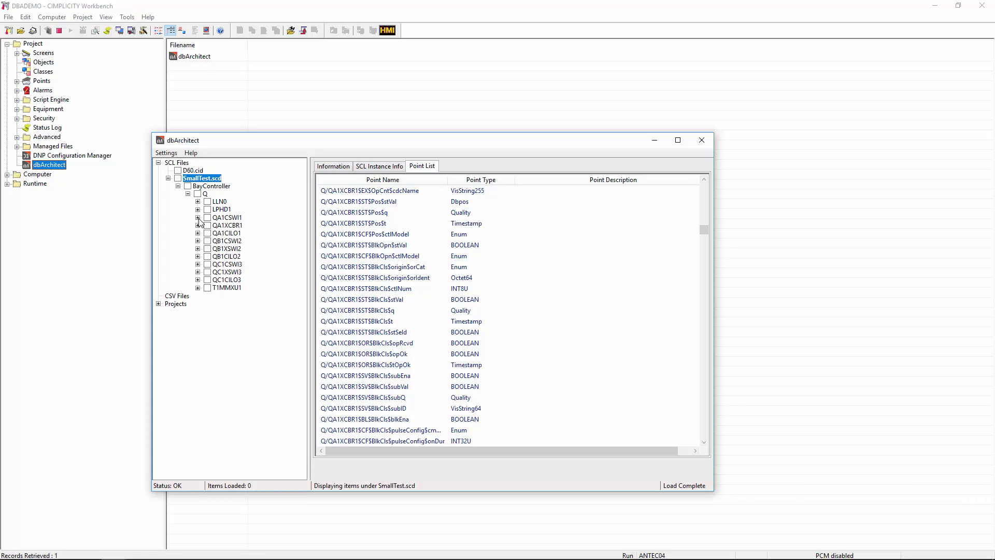
click(198, 217)
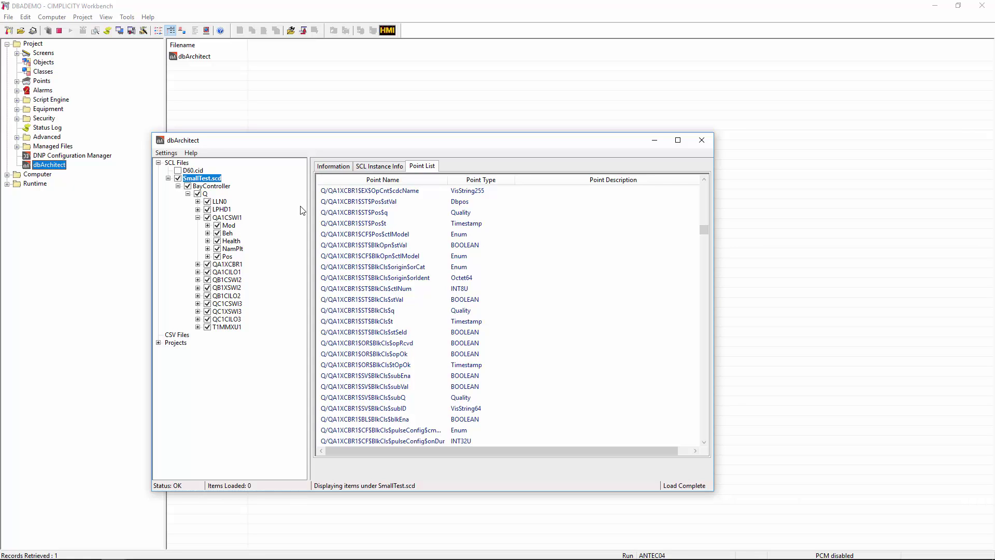
click(178, 178)
click(207, 217)
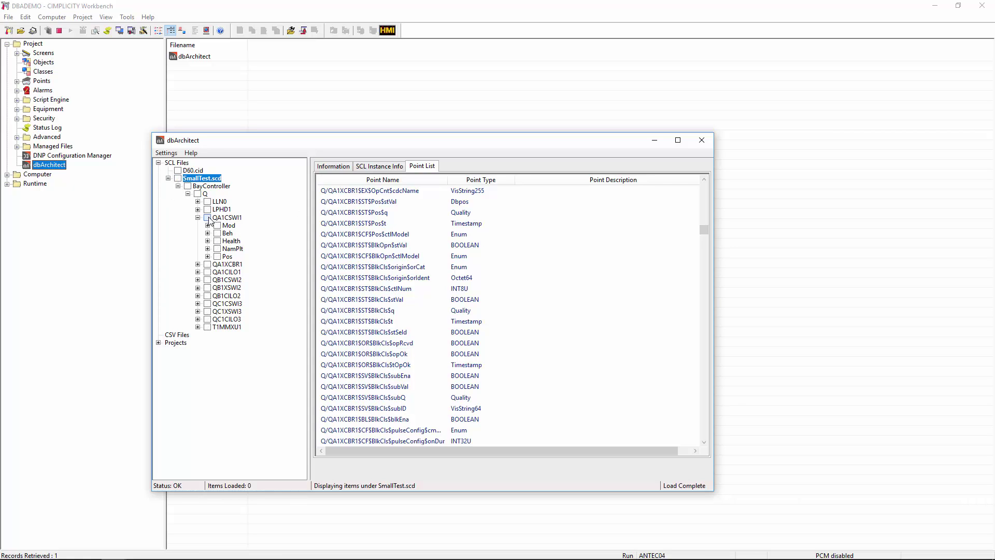
click(207, 265)
click(207, 272)
click(208, 280)
click(178, 178)
click(178, 178)
Generate a SCADA database from the selected SmallTest.scd items, choosing DBADEMO as target
right_click(207, 180)
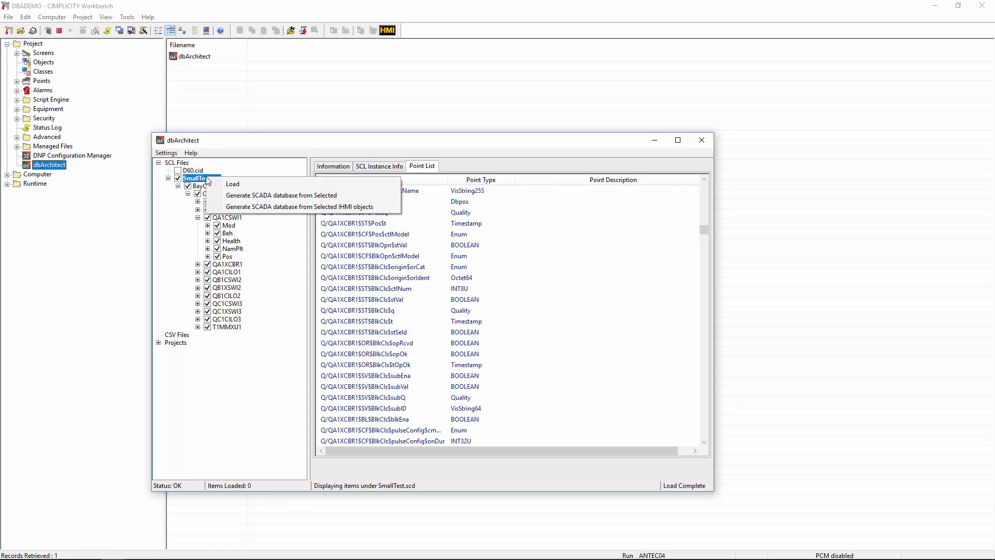
click(285, 196)
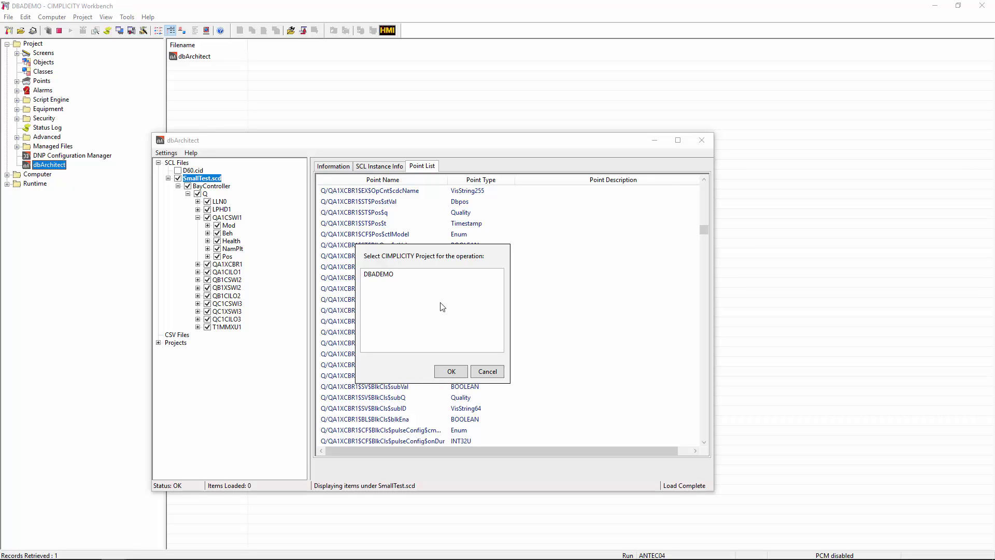
click(392, 276)
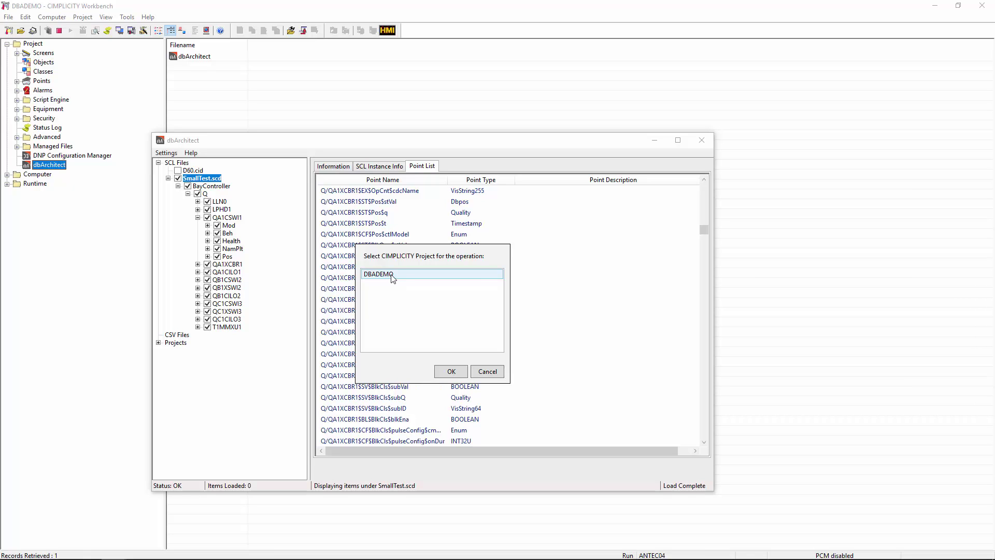
Confirm DBADEMO, let generation finish with 78 objects, and dismiss the results
click(462, 371)
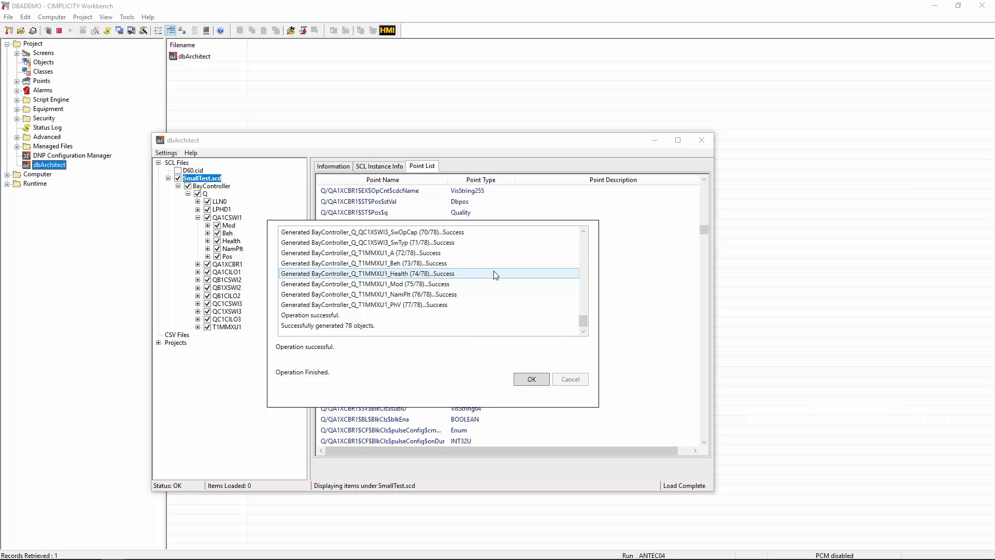
click(471, 275)
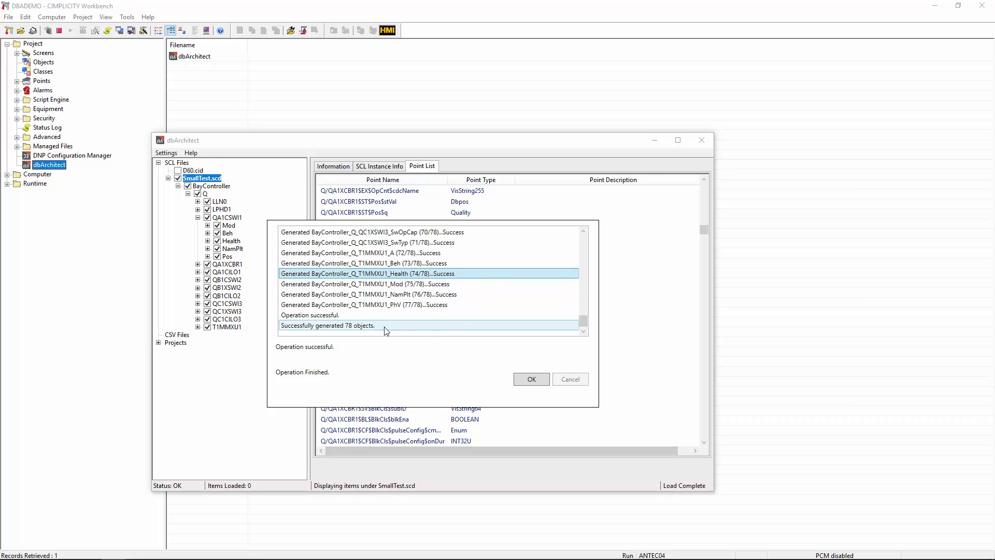
click(360, 326)
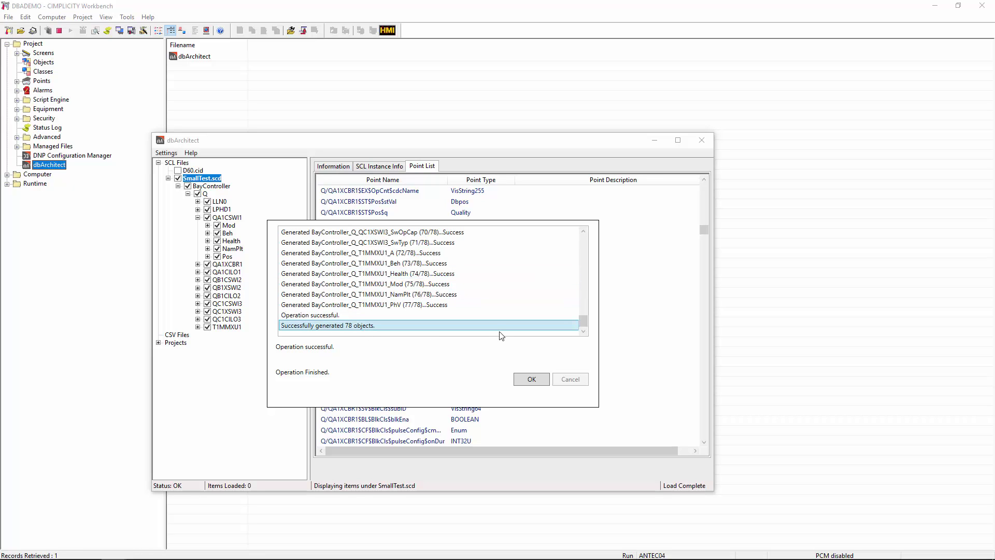
click(534, 381)
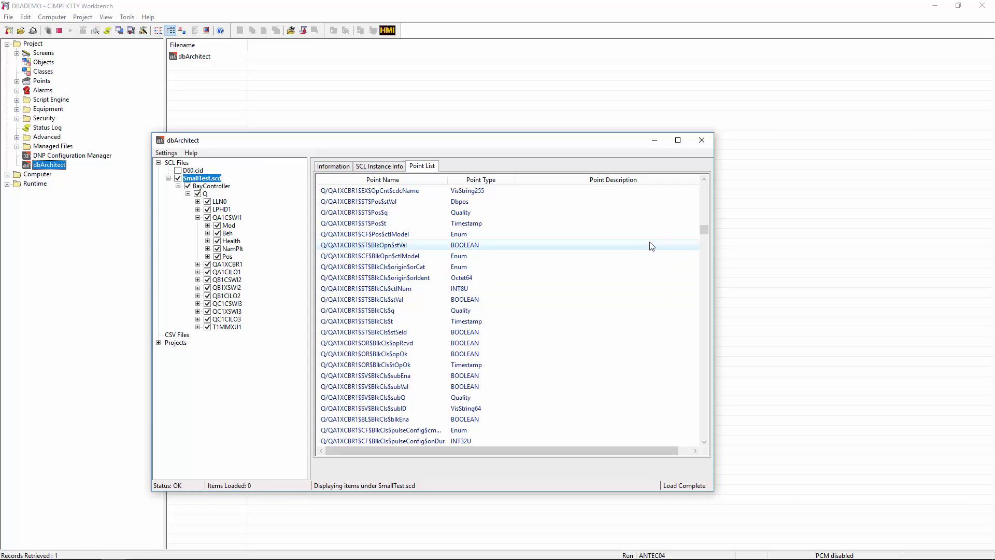
Close dbArchitect, stop DBADEMO, and run Configuration Update to copy master data to runtime
click(702, 141)
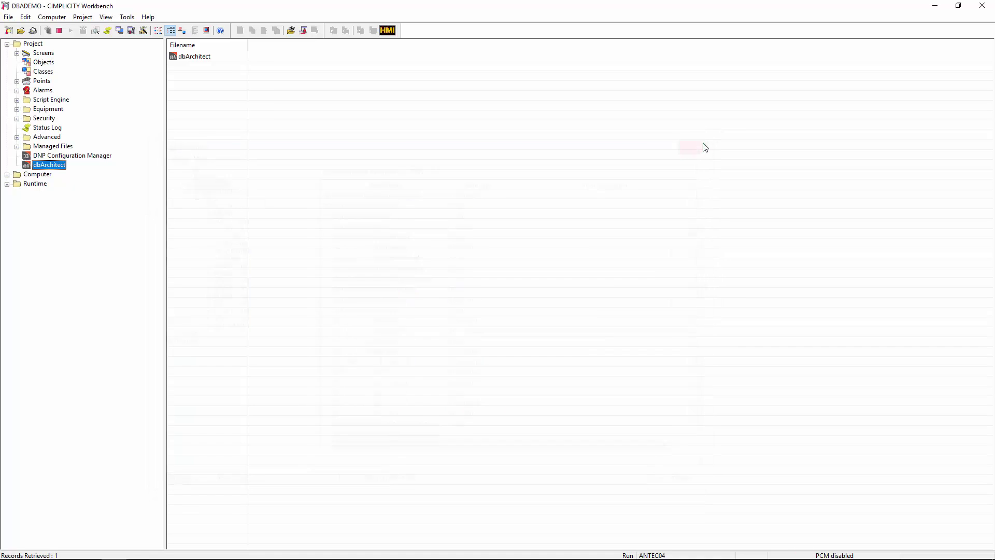
click(56, 31)
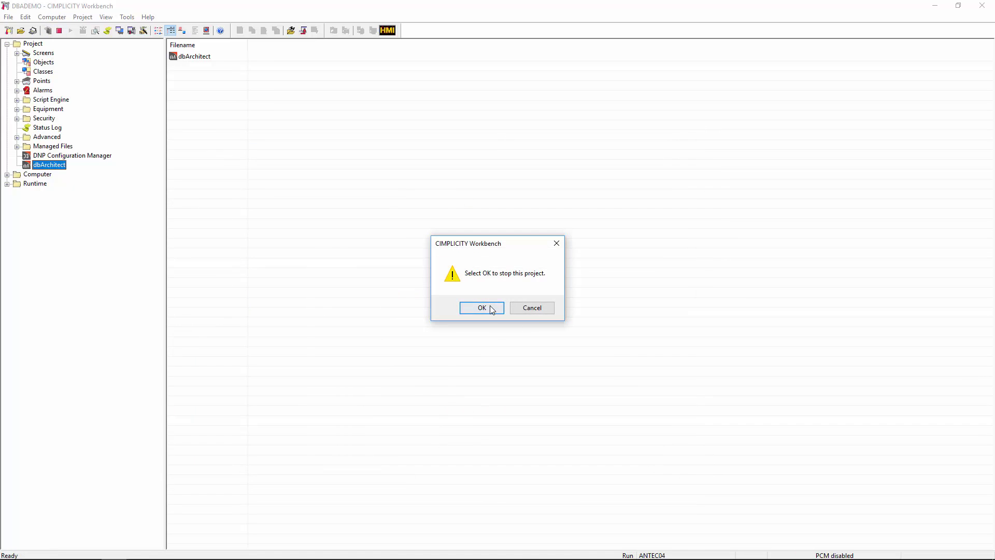
click(482, 308)
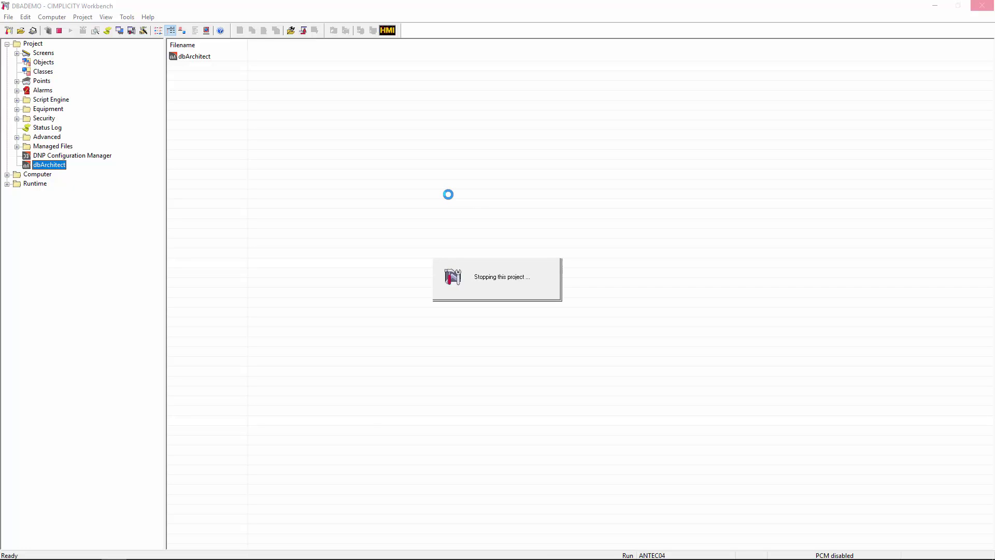
click(83, 30)
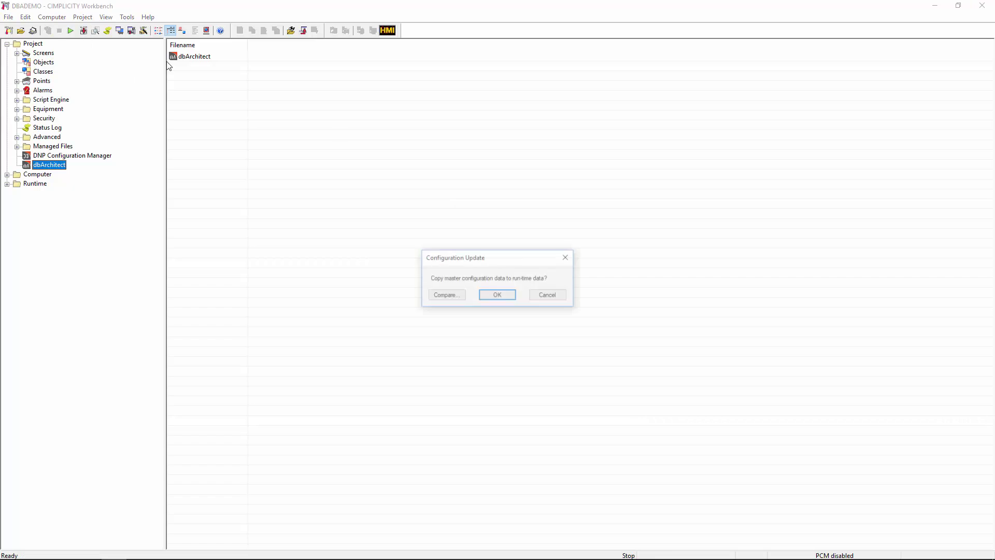
click(507, 298)
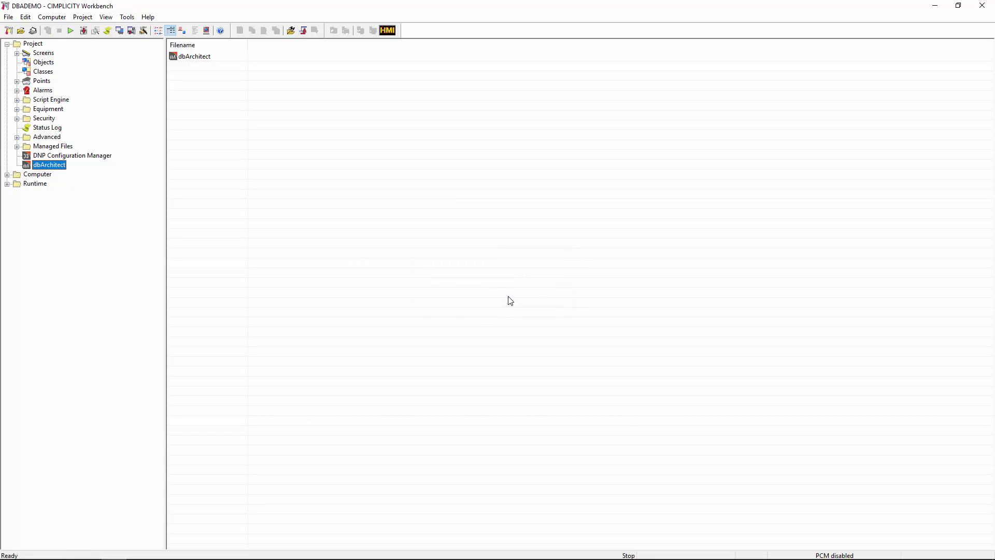
Browse the Objects list, selecting QA1CSWI1_Pos, QA1XCBR1_Pos, then BayController_Q_QB1CSWI2_Health
click(46, 64)
click(350, 224)
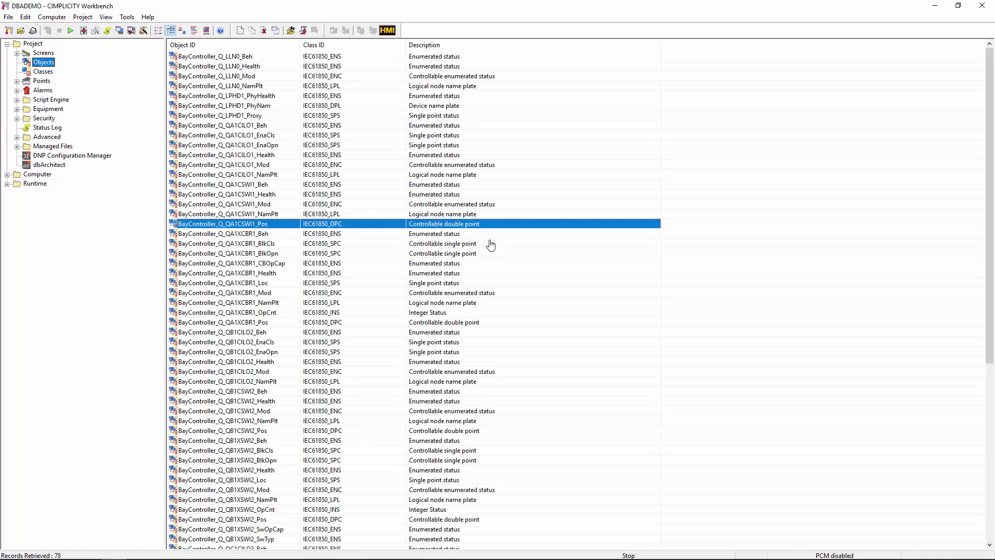
scroll(491, 244, down, 9)
scroll(492, 245, up, 9)
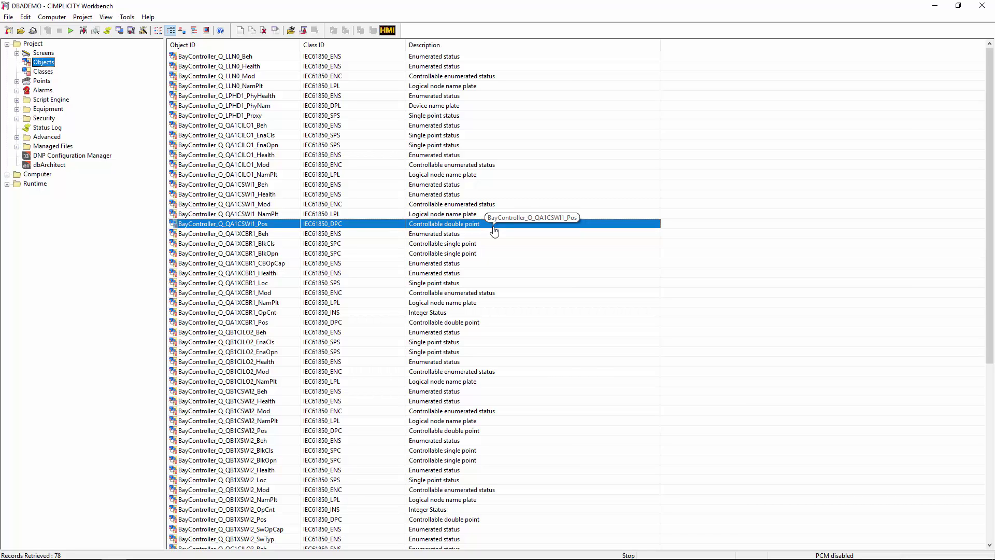
click(382, 322)
scroll(718, 299, down, 4)
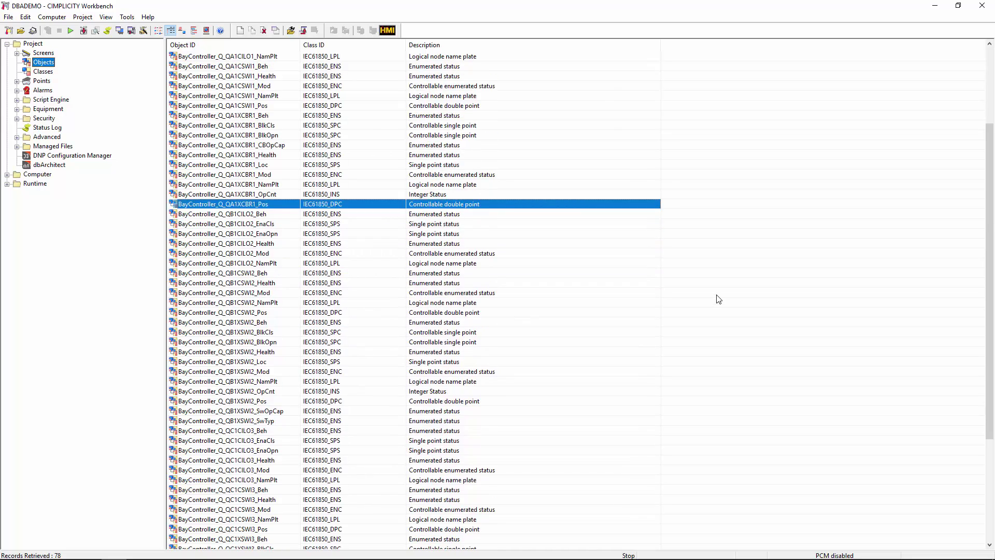
scroll(719, 300, down, 5)
scroll(517, 273, up, 5)
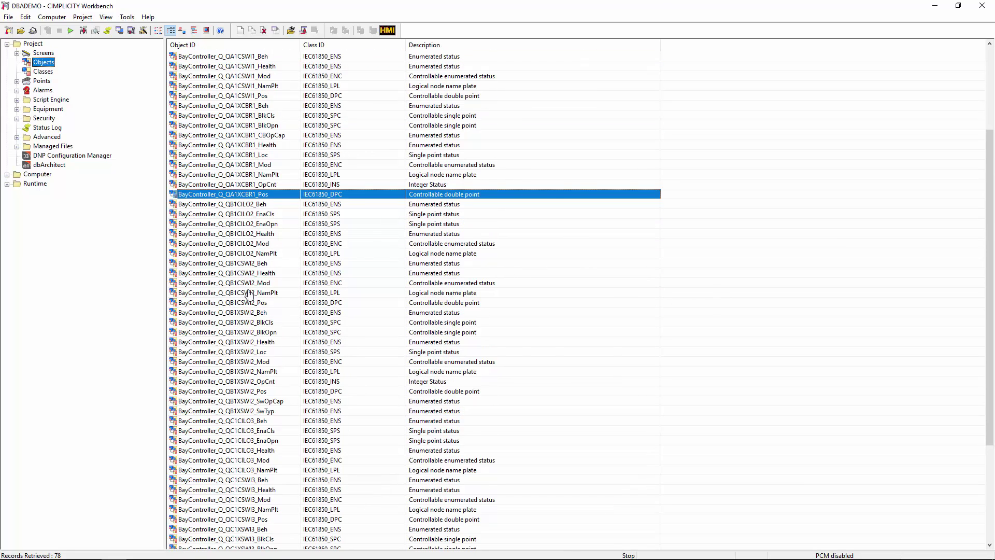
click(250, 277)
Review QB1CSWI2_Health's Alarm Msg/Delays, DataDescription and stVal address, then close its properties
double_click(250, 280)
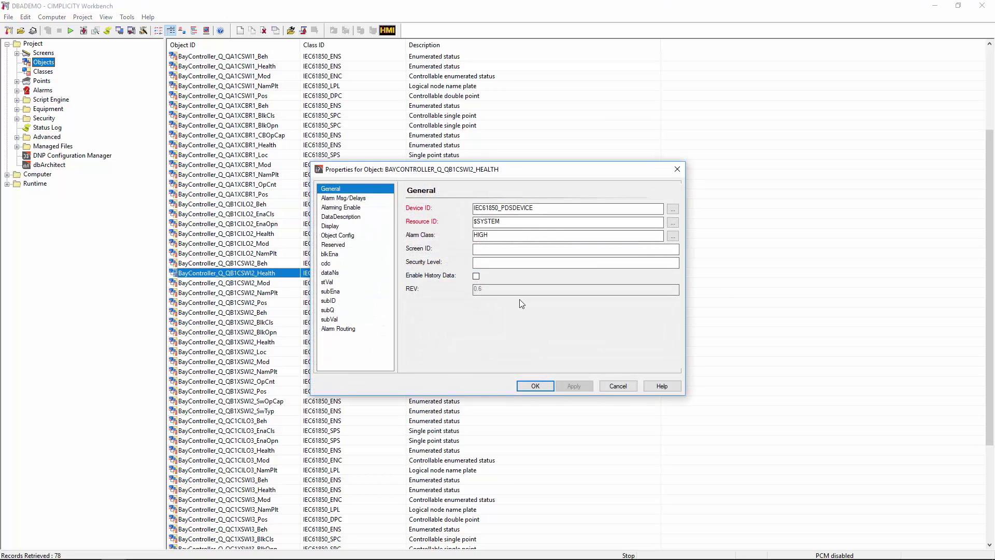
click(349, 199)
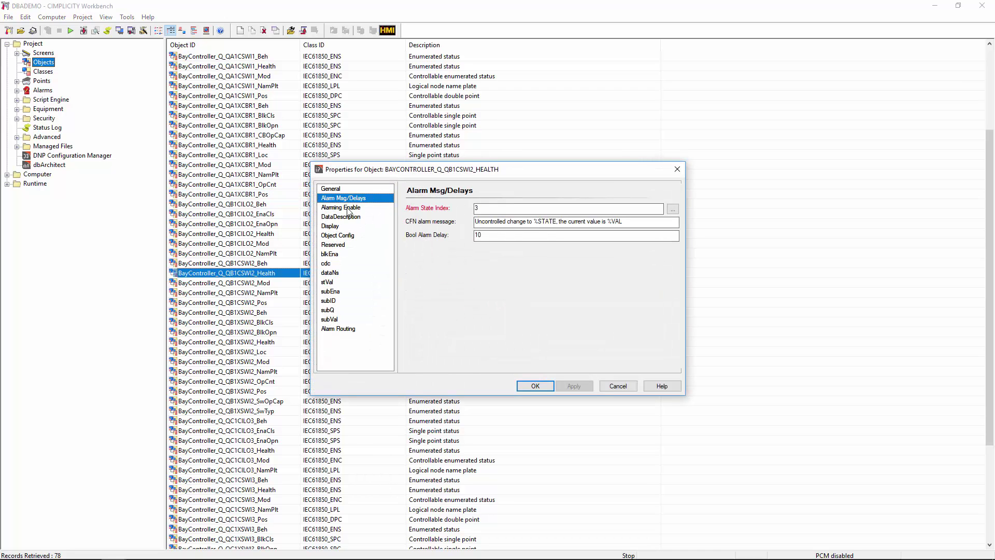
click(349, 216)
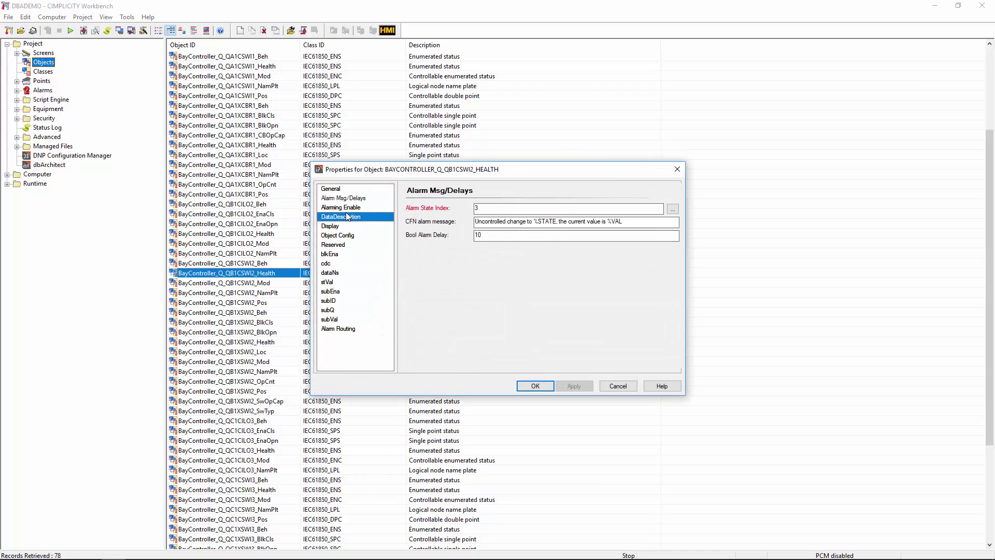
click(330, 283)
click(628, 212)
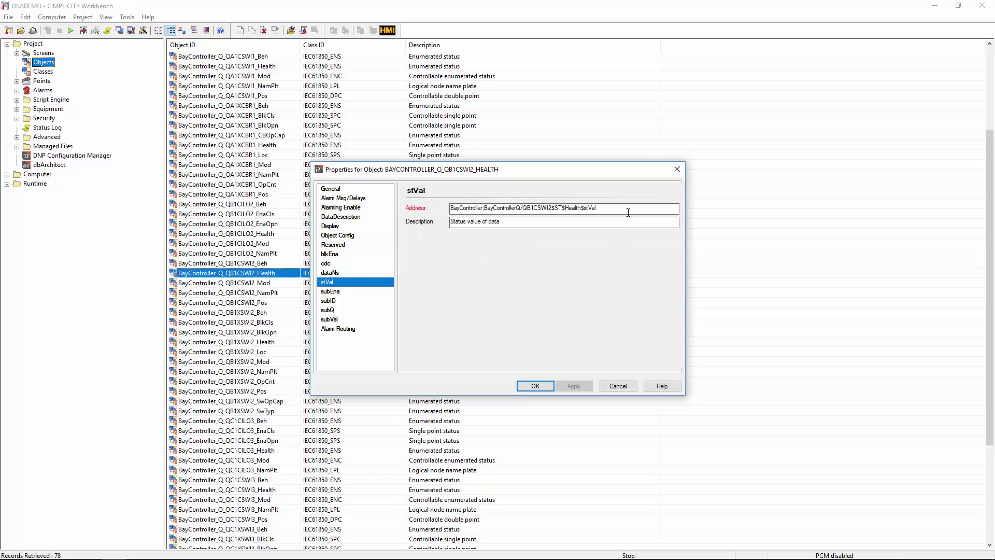
click(534, 386)
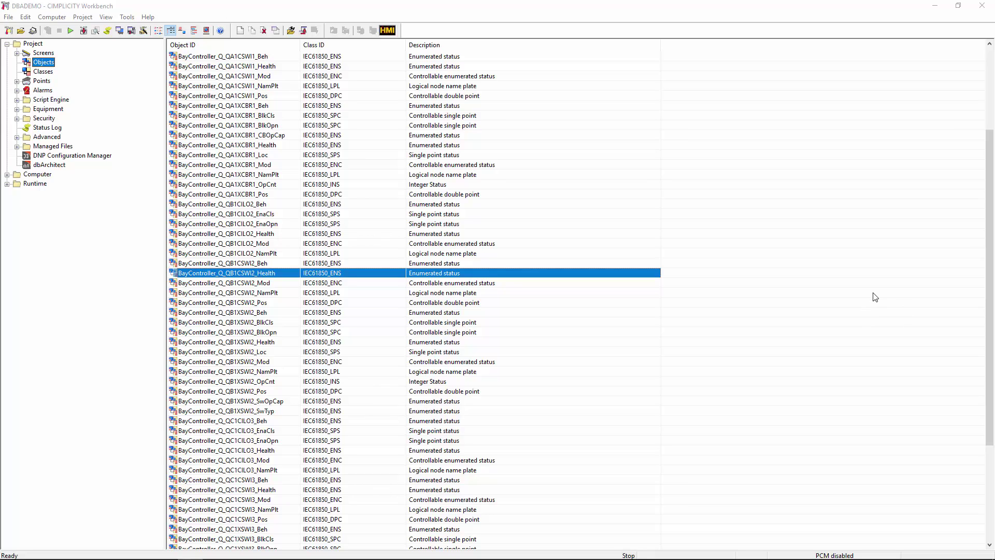
click(829, 277)
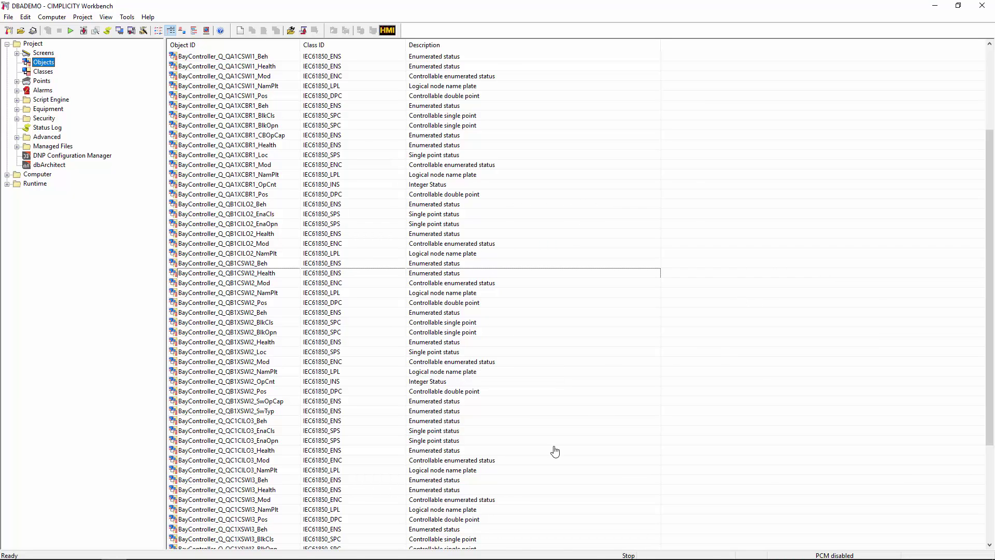
Open the iPower file from the Proficy CIMPLICITY data folder in Notepad++
key(super)
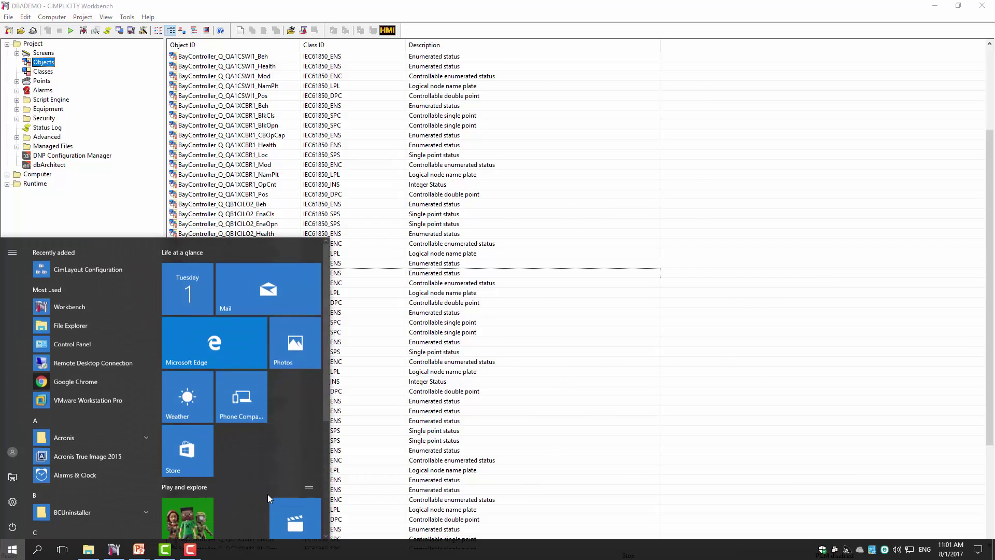
click(90, 555)
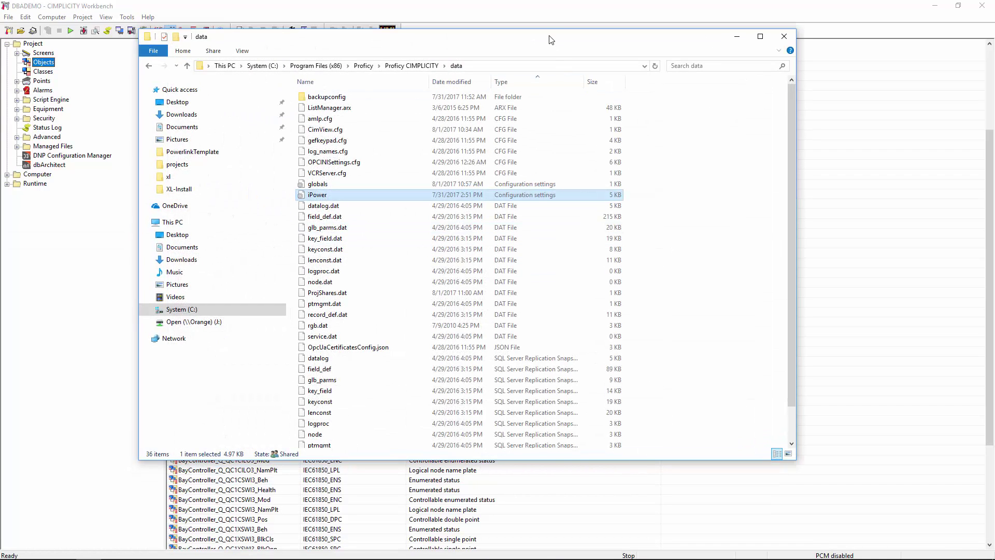
drag(550, 36, 569, 54)
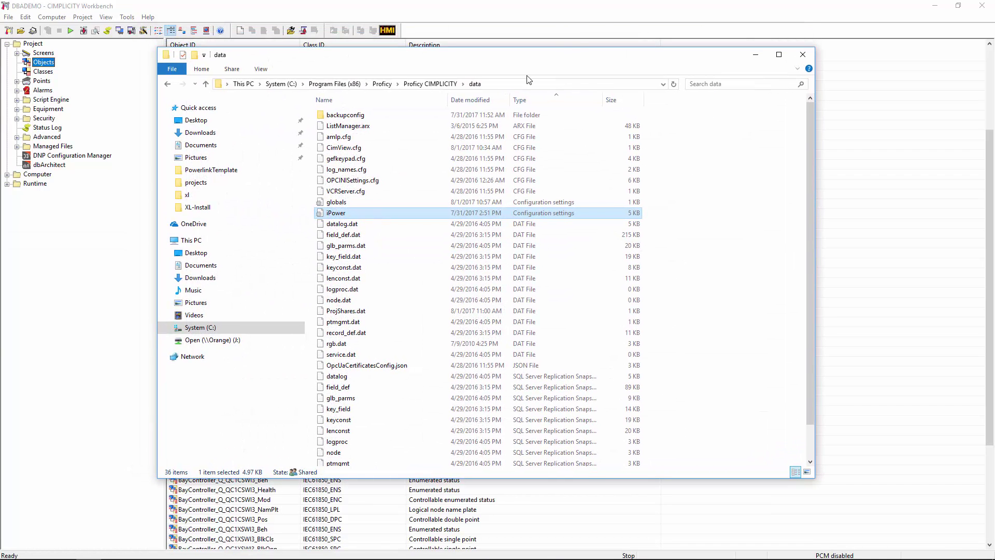
click(671, 234)
click(342, 215)
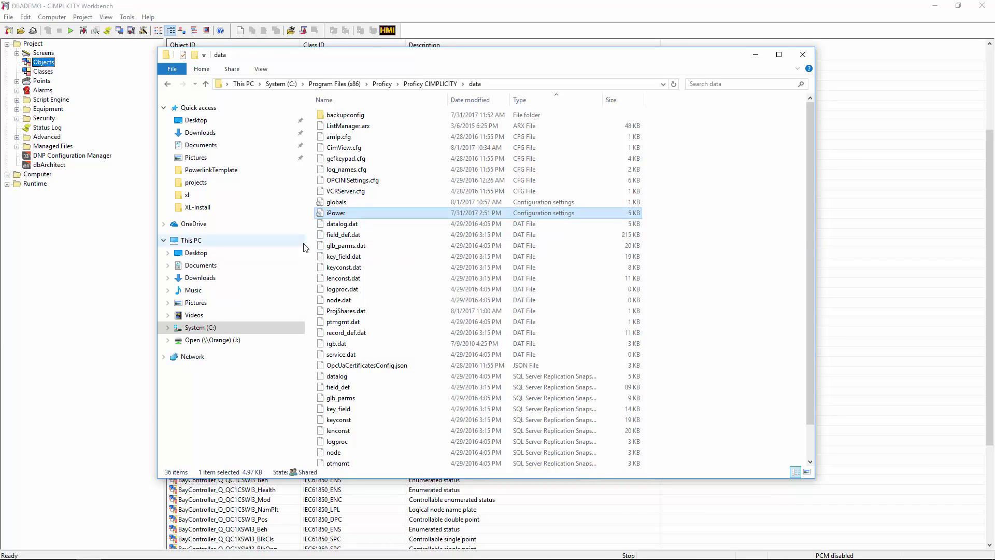
right_click(336, 214)
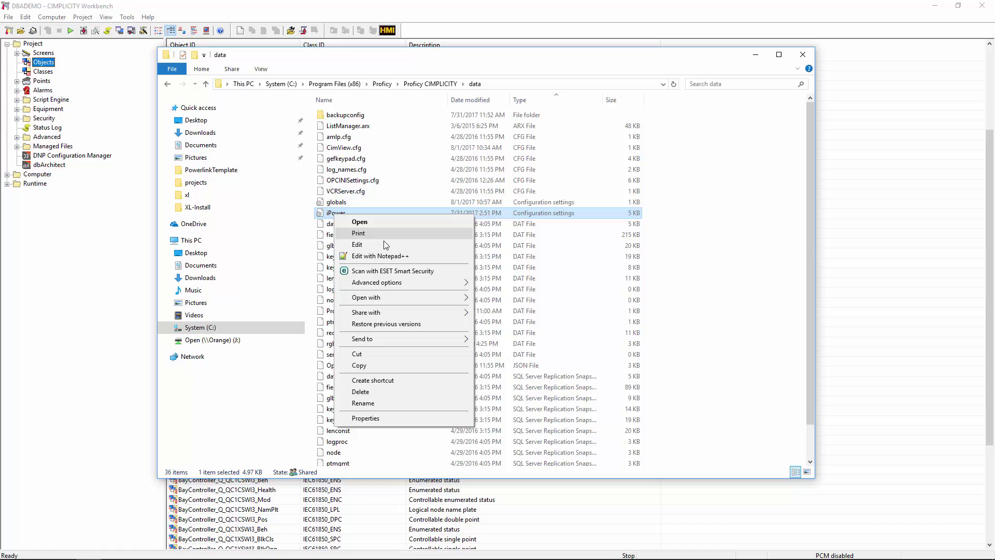
click(382, 256)
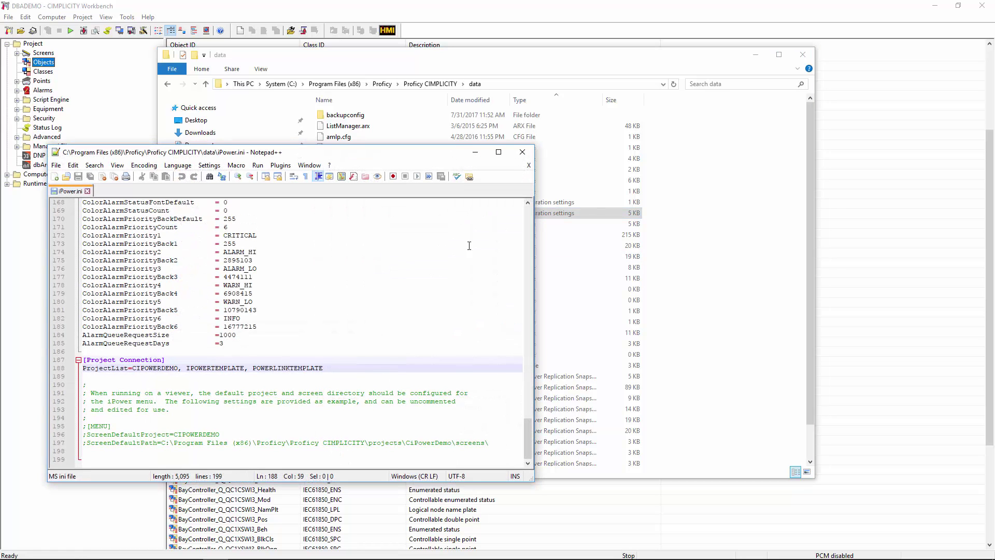
Append ', DBADEMO' after POWERLINKTEMPLATE on the ProjectList line, then save and close Notepad++
click(194, 259)
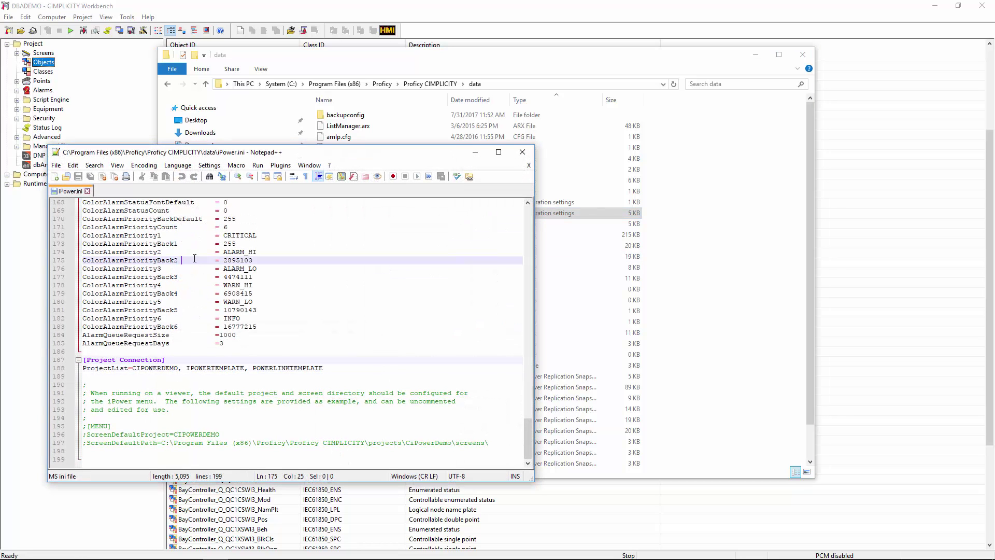
drag(176, 357, 56, 363)
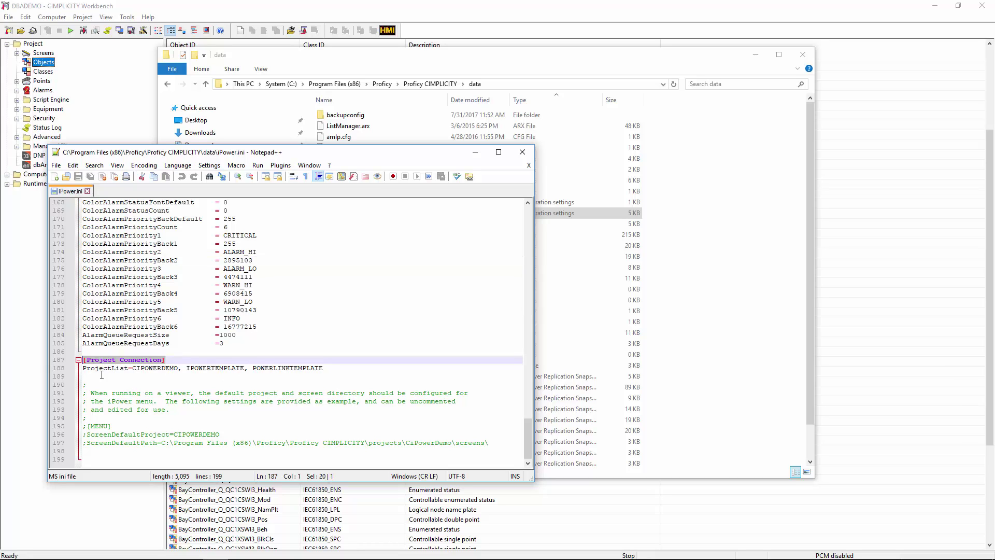
click(145, 368)
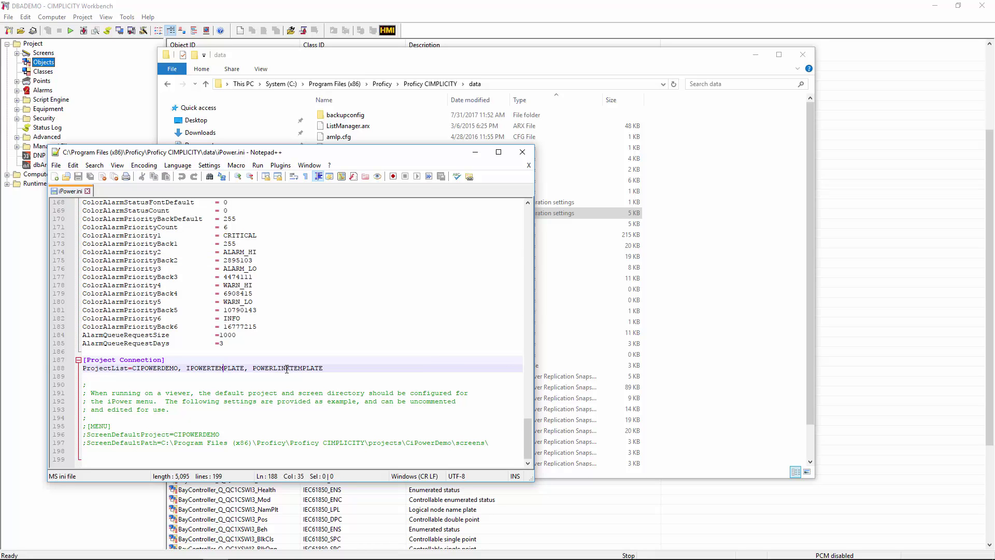
double_click(336, 368)
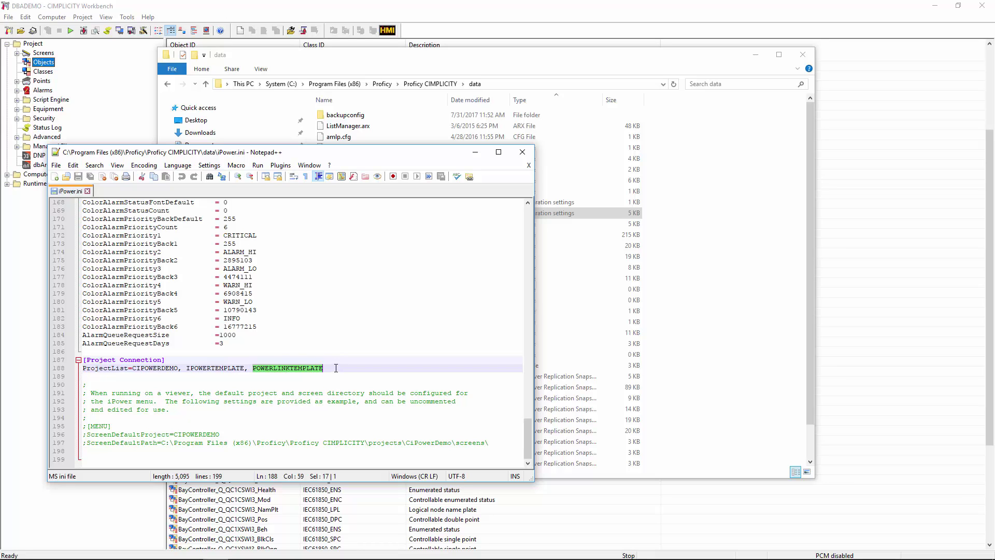
click(336, 368)
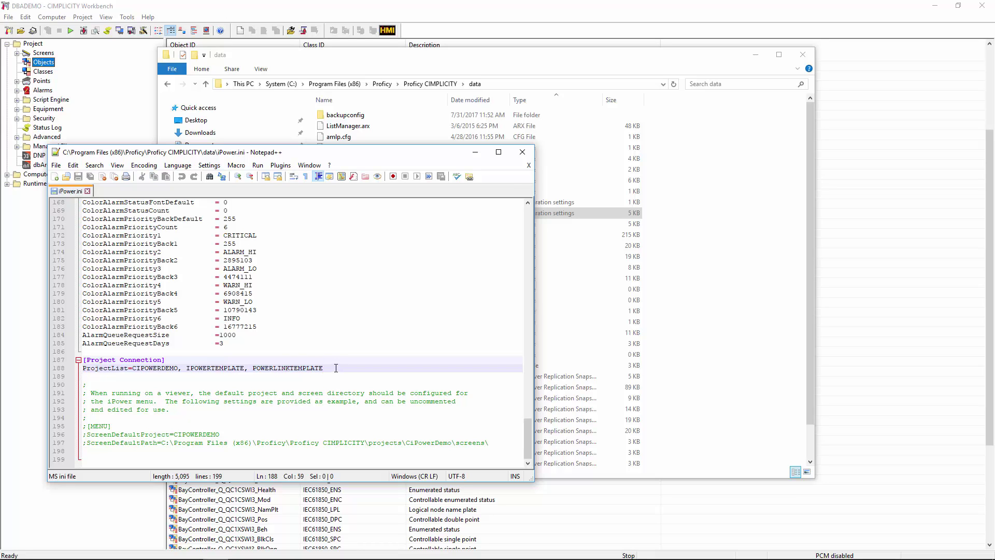
text(,)
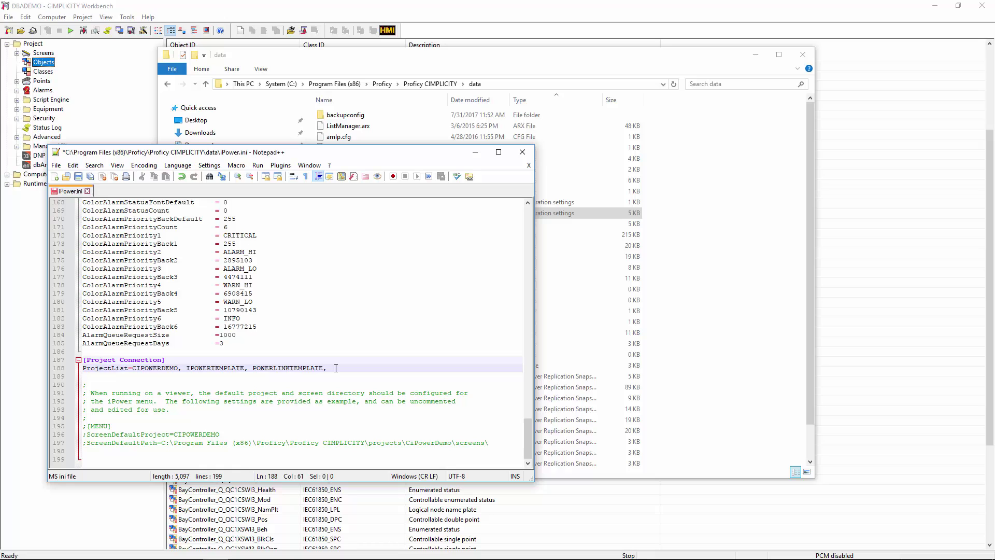
text( DBADEMO)
key(Up)
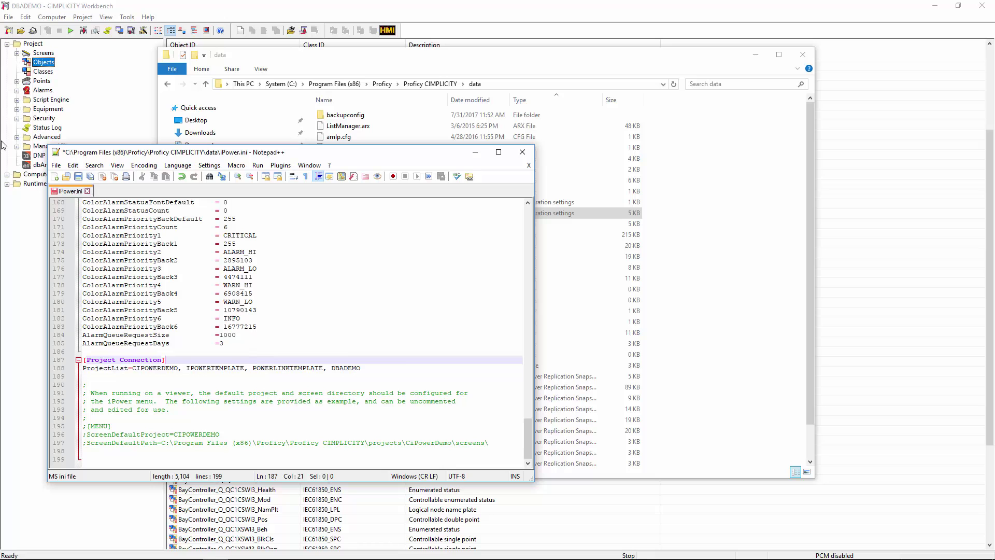
click(78, 177)
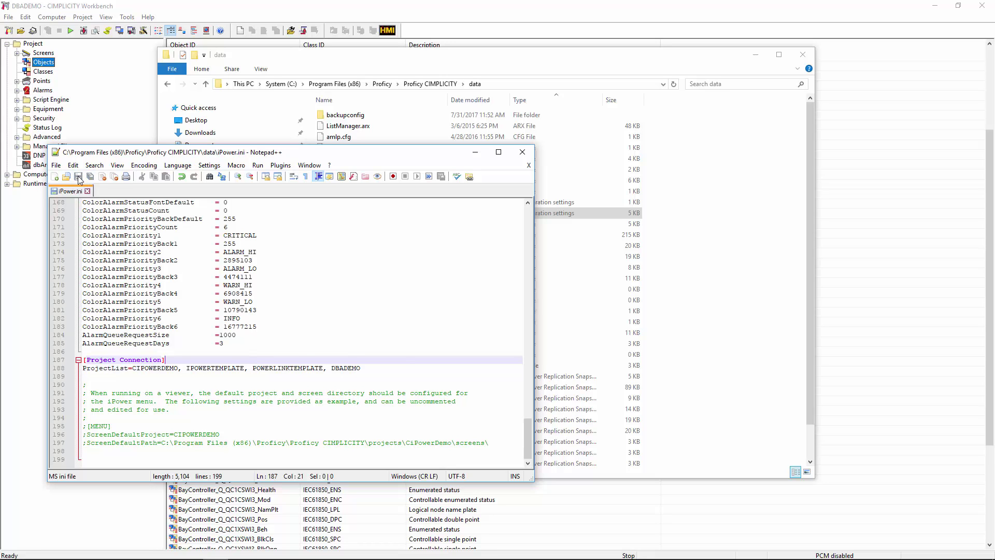
click(523, 151)
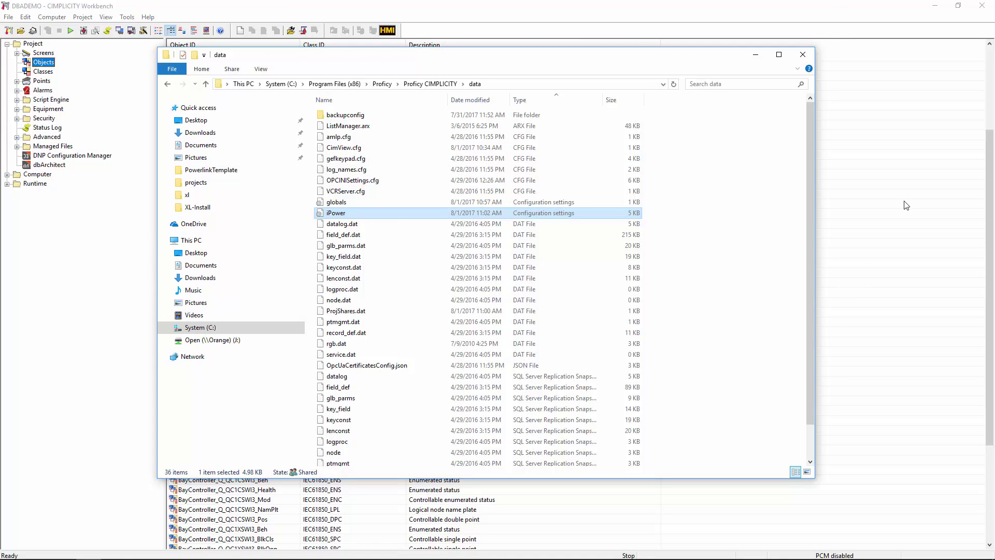
Run the DBADEMO project past the licence warning and list its 40 .cim screens
click(906, 206)
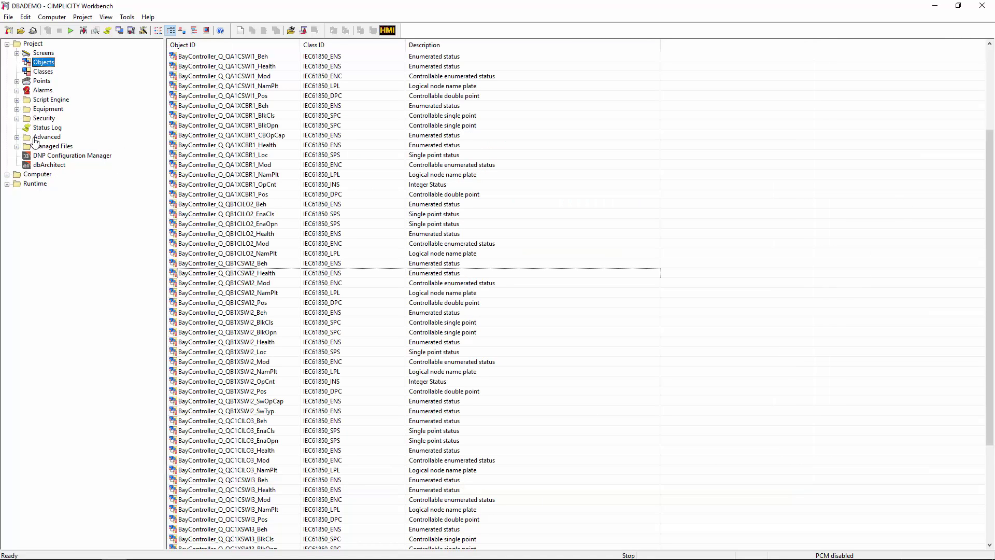
click(72, 32)
click(474, 308)
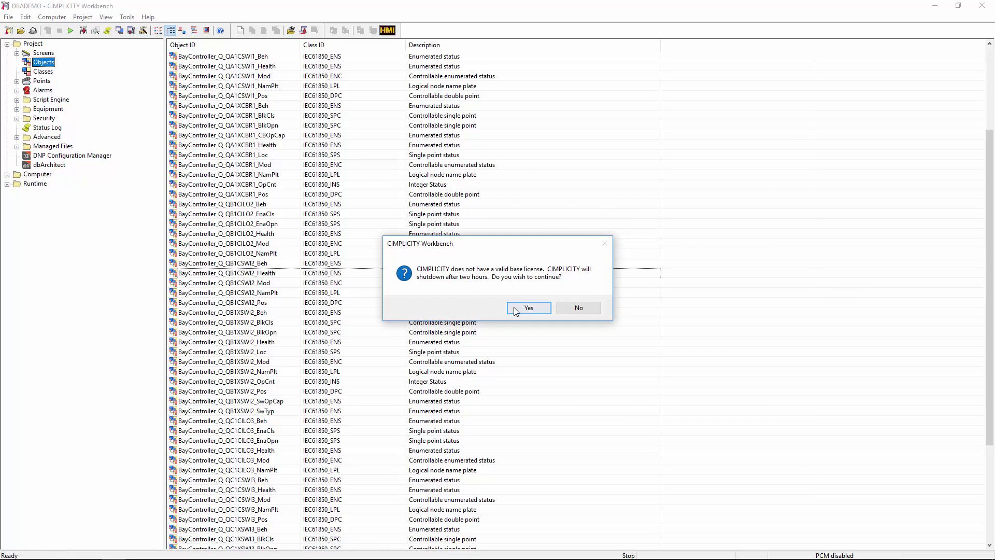
click(516, 309)
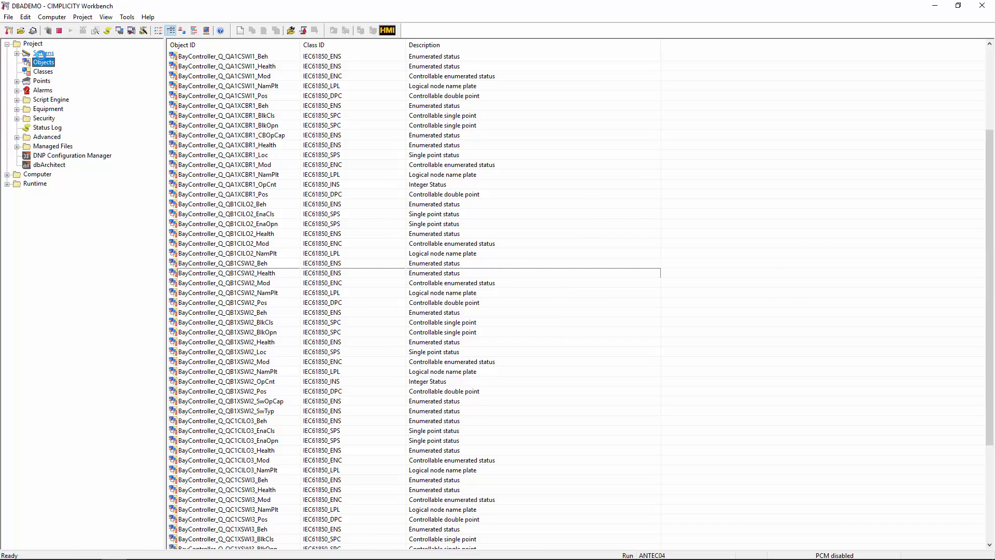
click(43, 55)
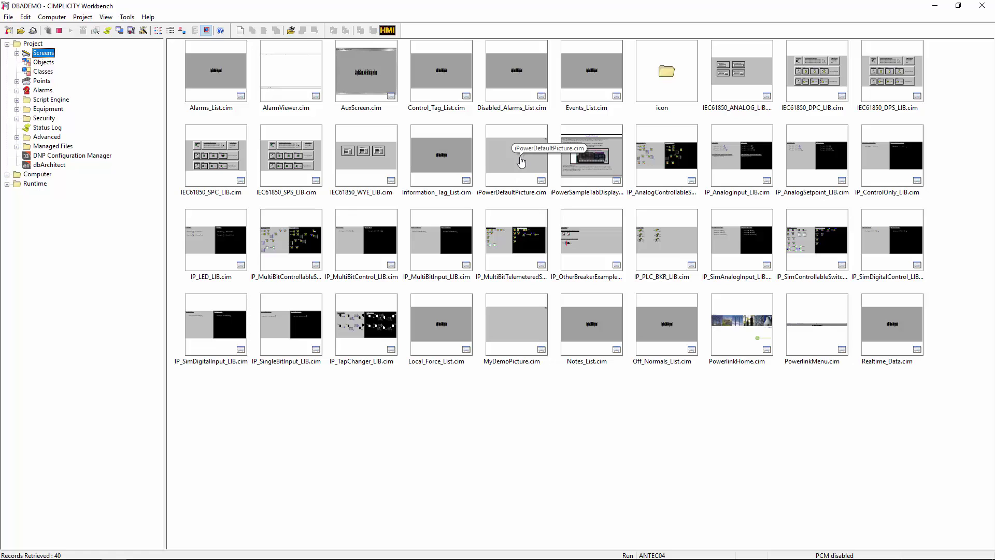
click(521, 162)
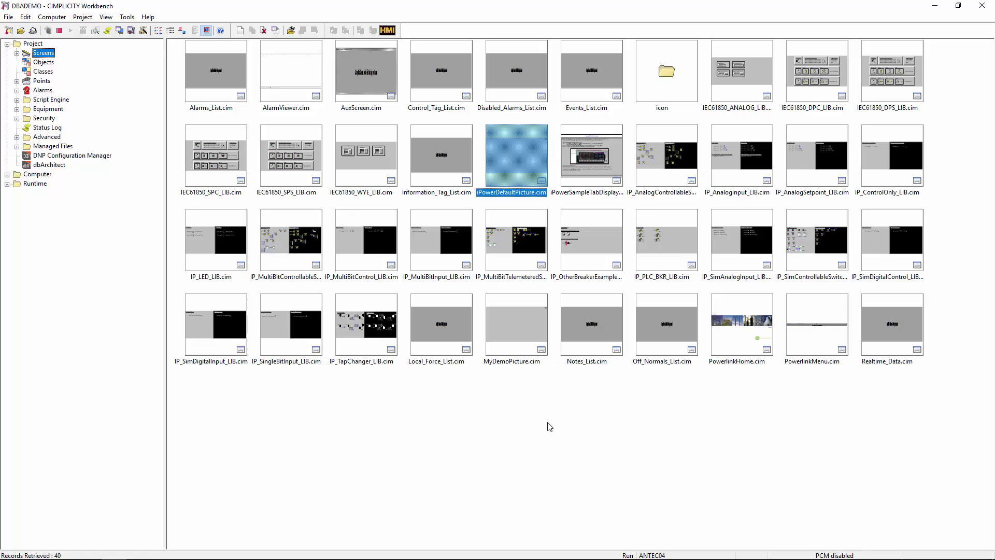
click(667, 330)
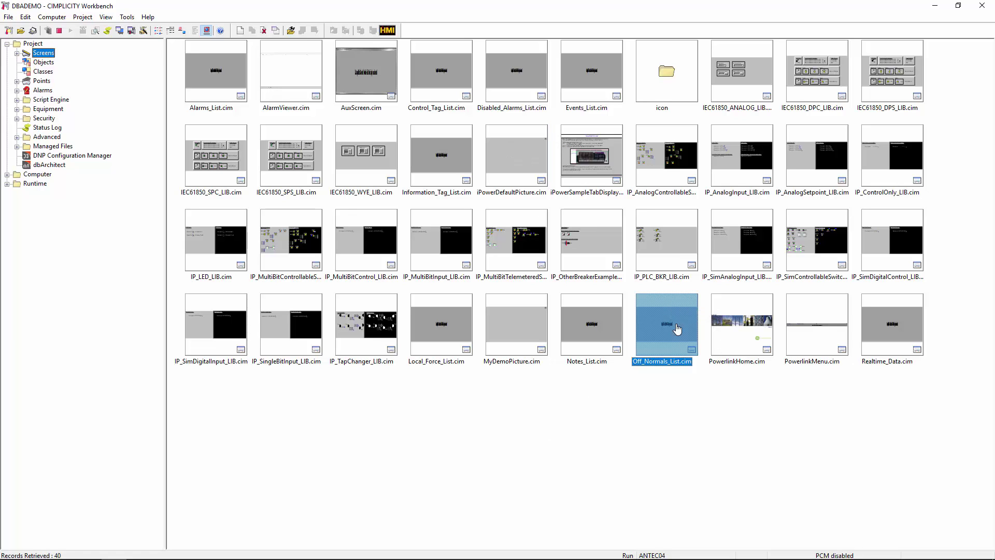
click(522, 162)
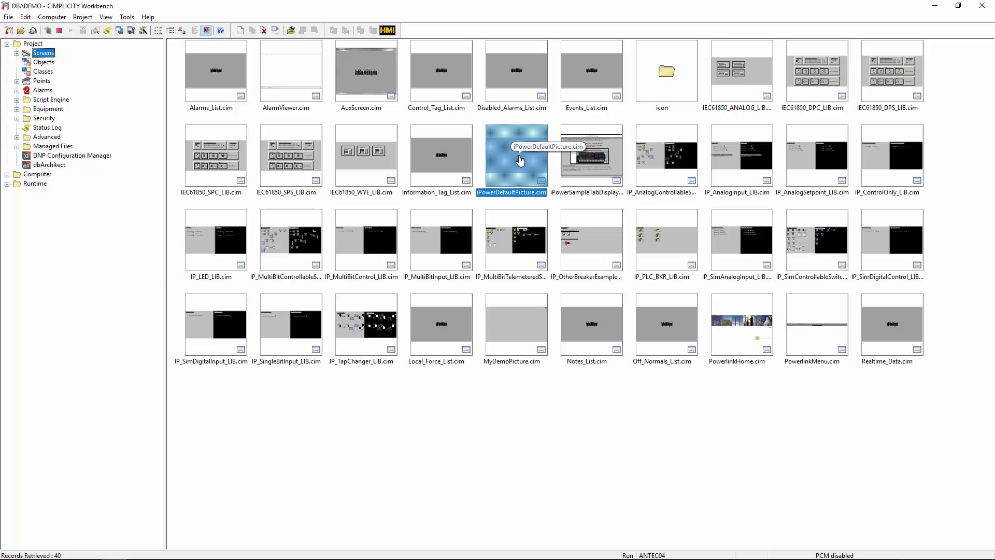
Open iPowerDefaultPicture in CimEdit and save it as MyDemoPicture, replacing the existing file
right_click(520, 157)
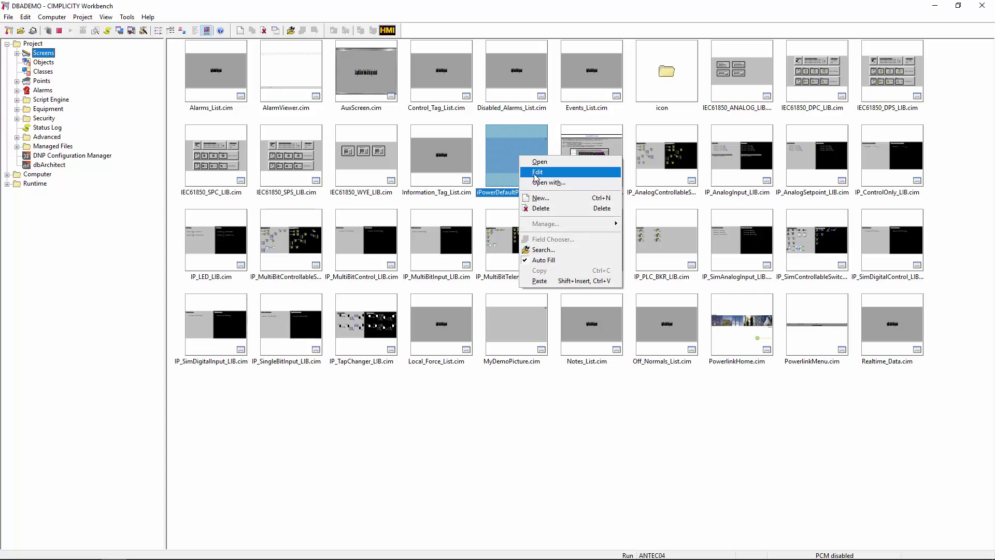
click(535, 175)
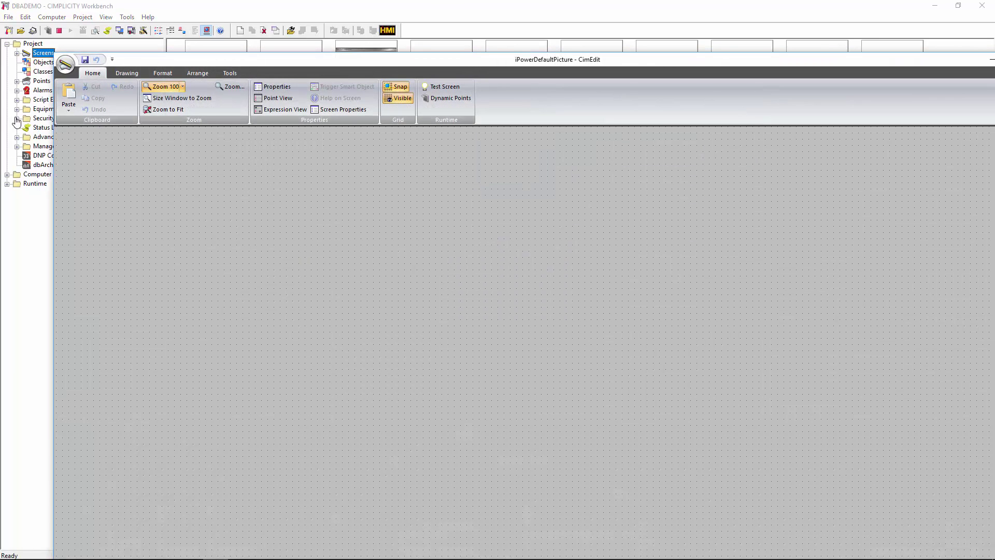
click(66, 64)
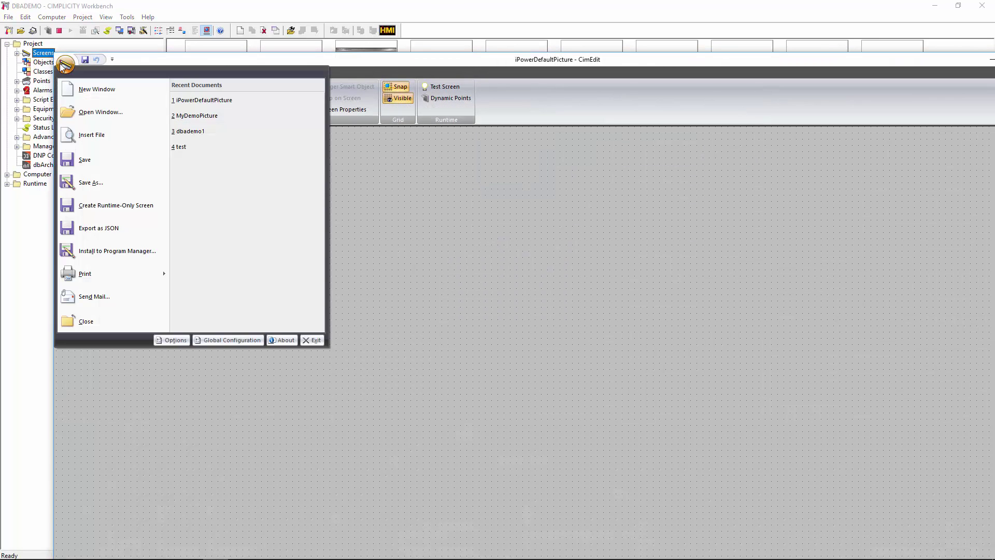
click(96, 182)
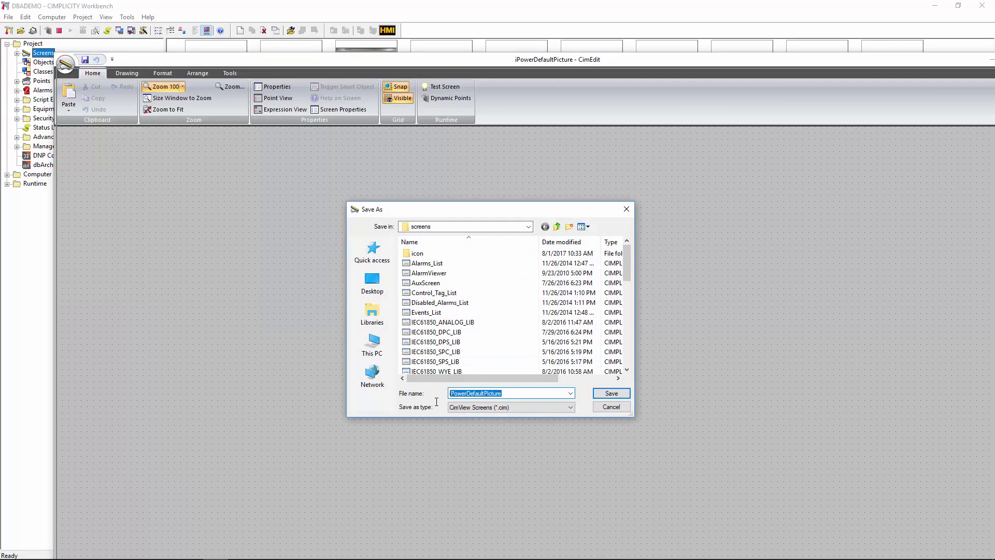
text(MyDemoPicture)
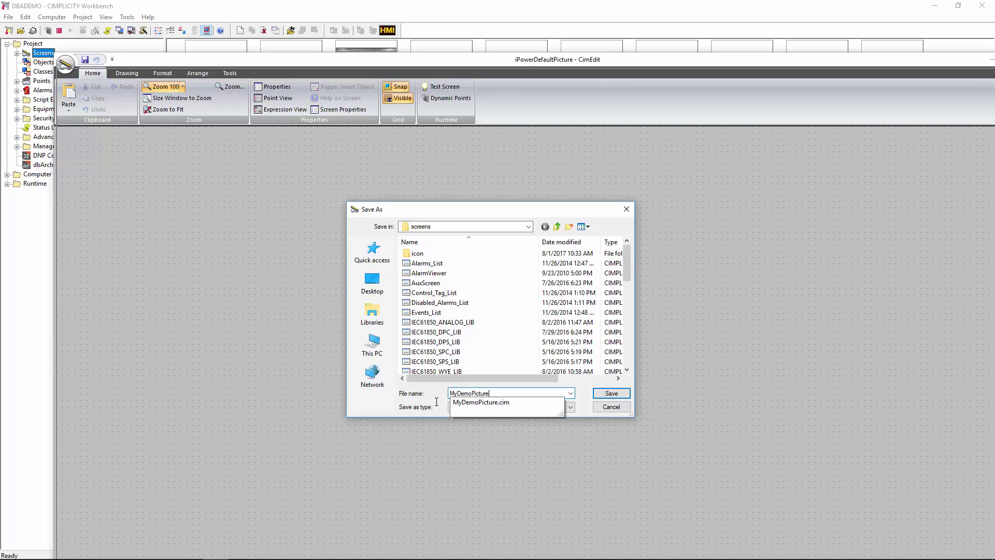
key(Return)
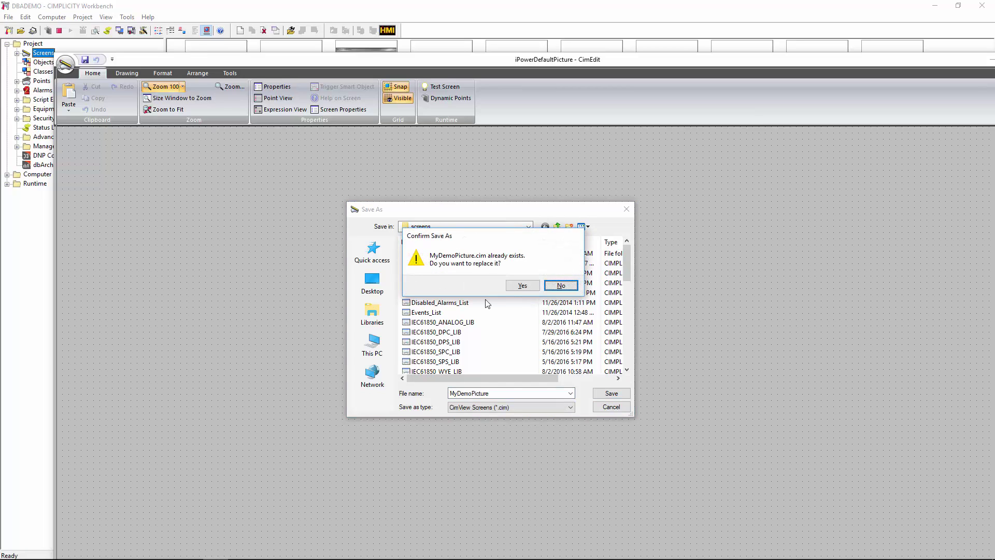
click(521, 285)
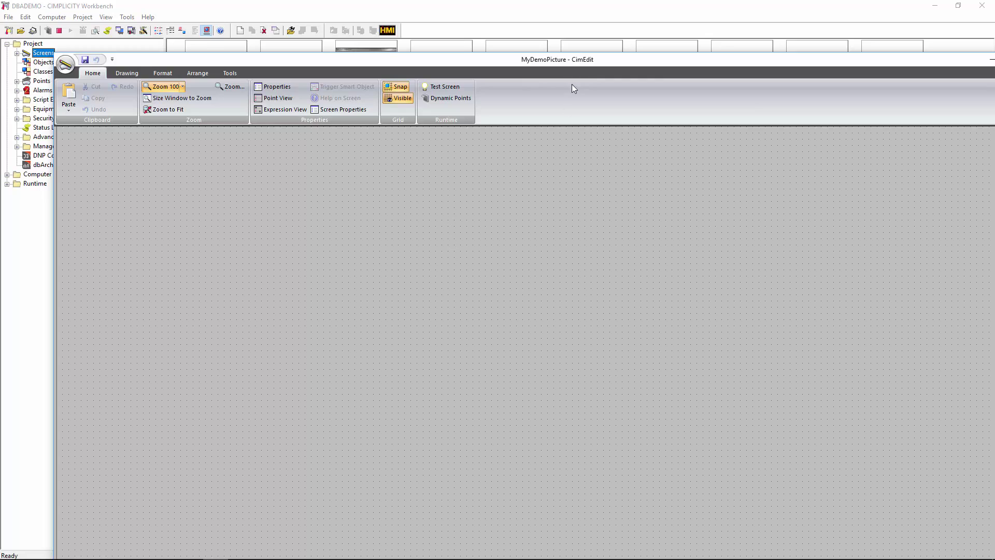
drag(575, 65, 555, 44)
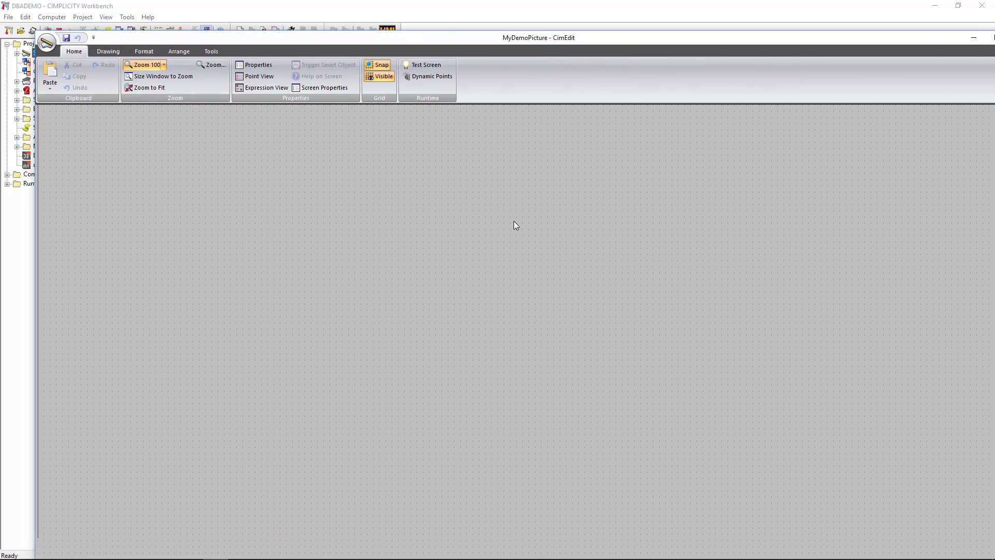
Draw a long horizontal bus-bar line across the canvas
click(106, 52)
click(136, 64)
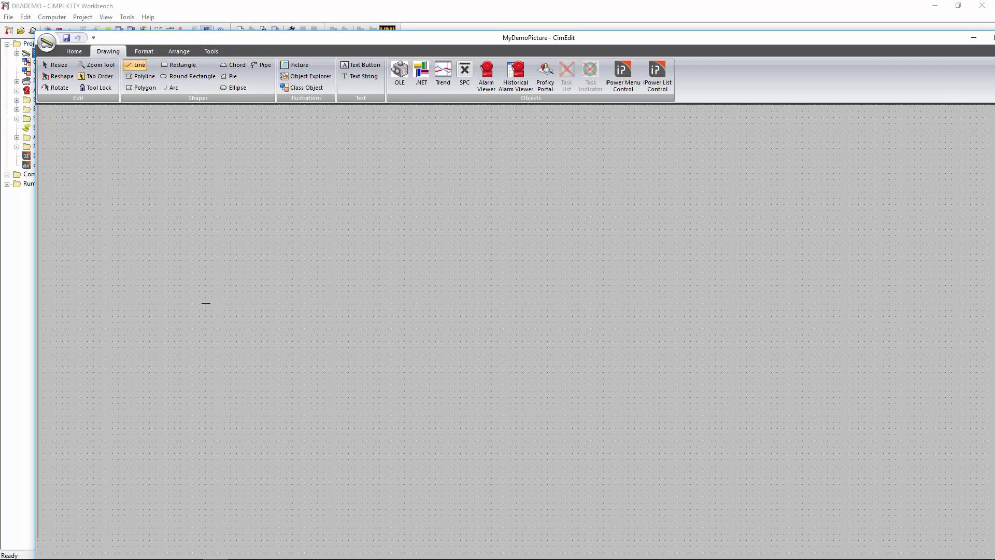
mouse_move(187, 304)
mouse_down()
mouse_move(760, 291)
mouse_move(760, 304)
mouse_up()
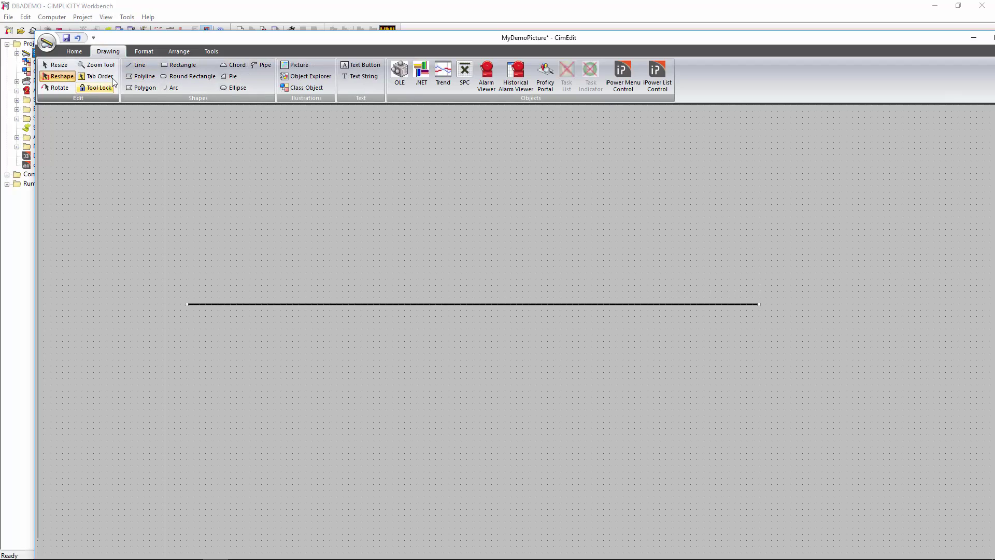
Draw left and right vertical lines down to the bus-bar, adjusting the left line's bottom end
click(136, 64)
drag(286, 186, 287, 309)
click(136, 65)
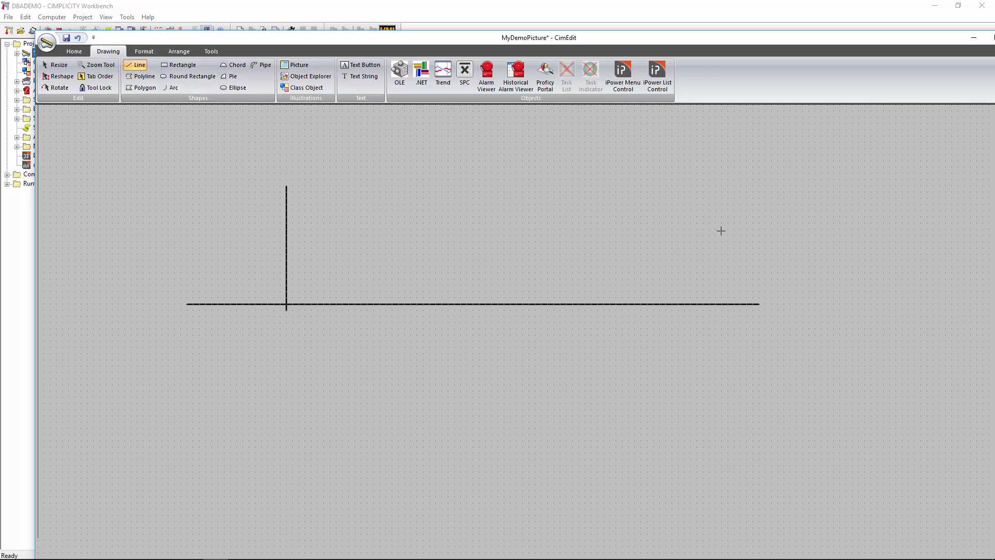
drag(631, 219, 628, 304)
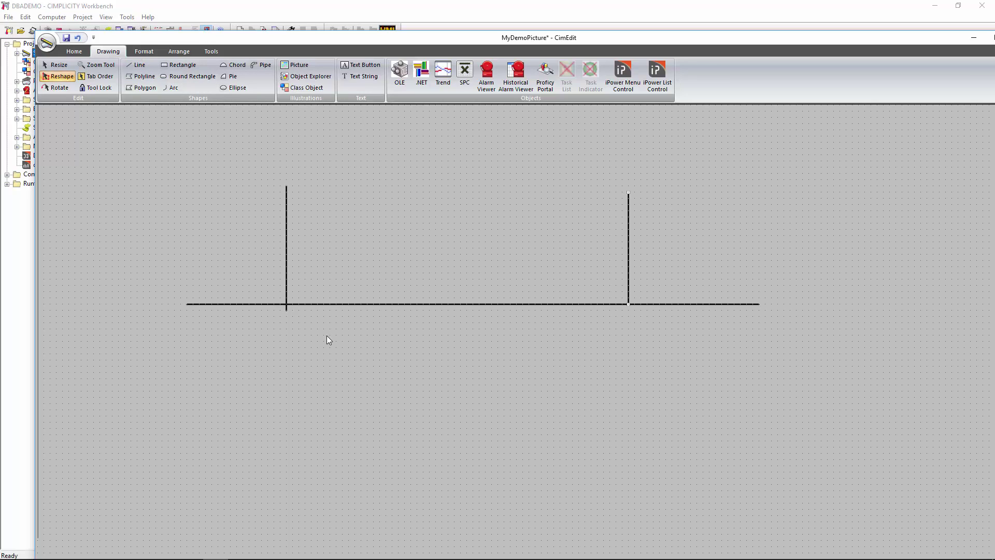
click(286, 310)
drag(286, 309, 286, 304)
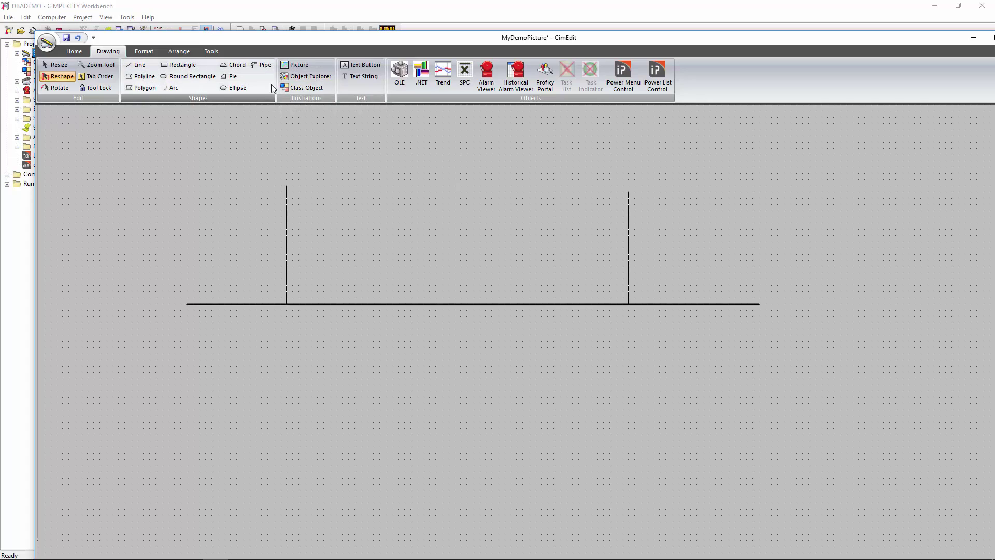
Place an IEC61850_DPC class object for BayController_Q_QA1XCBR1_Pos beside the left vertical line
click(303, 88)
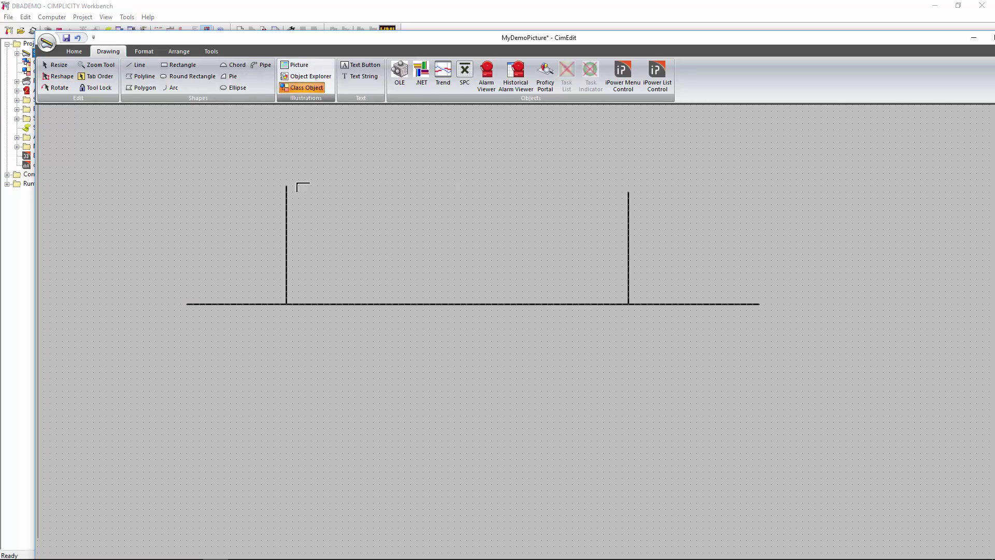
click(320, 233)
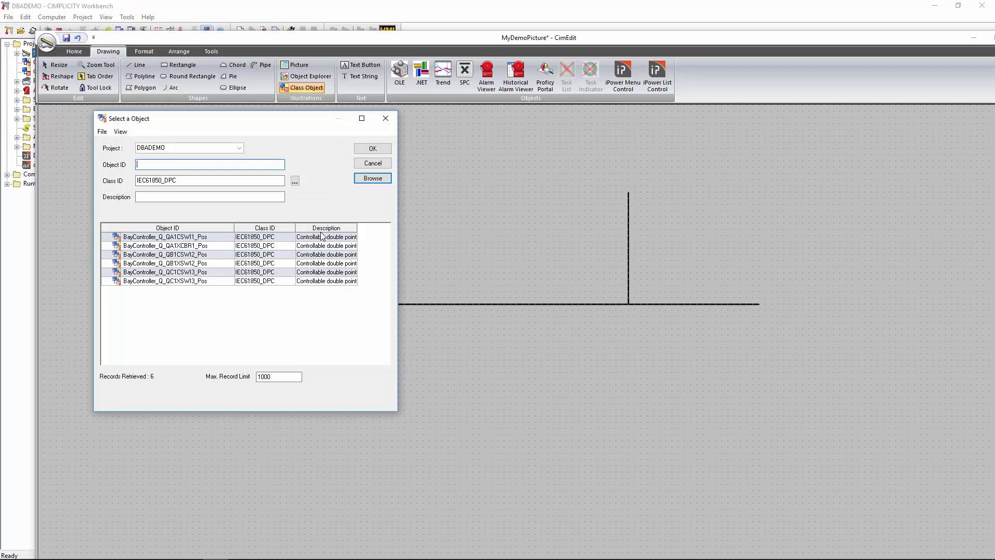
double_click(181, 181)
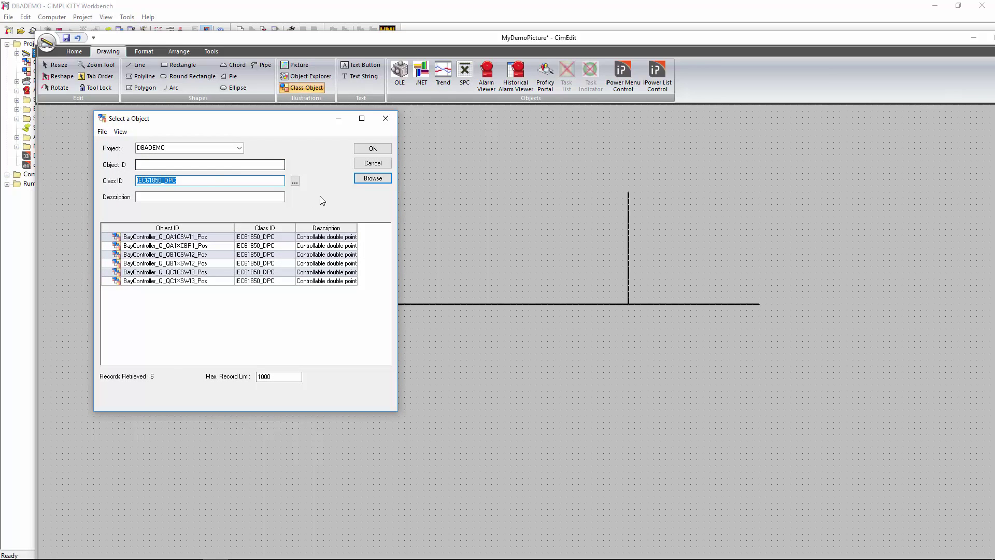
click(296, 182)
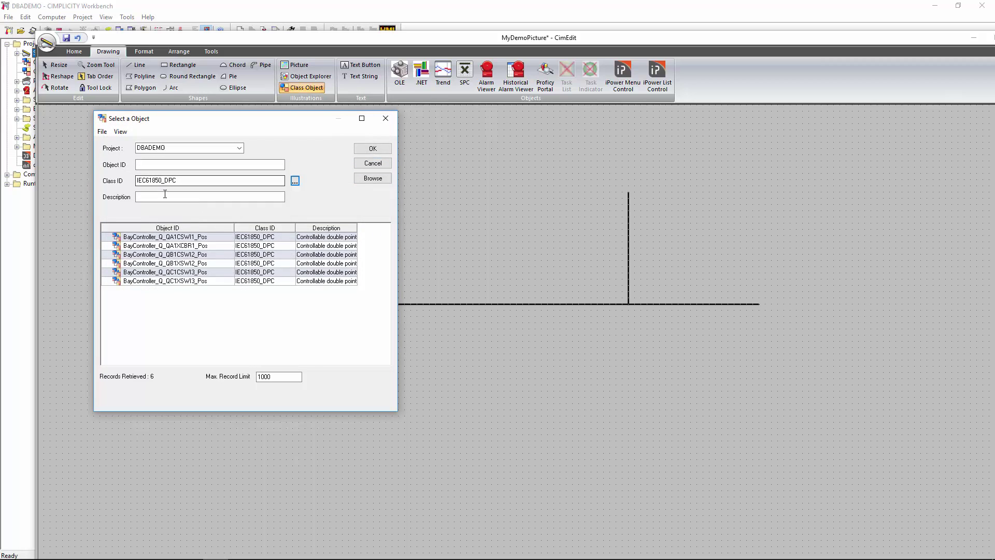
click(195, 181)
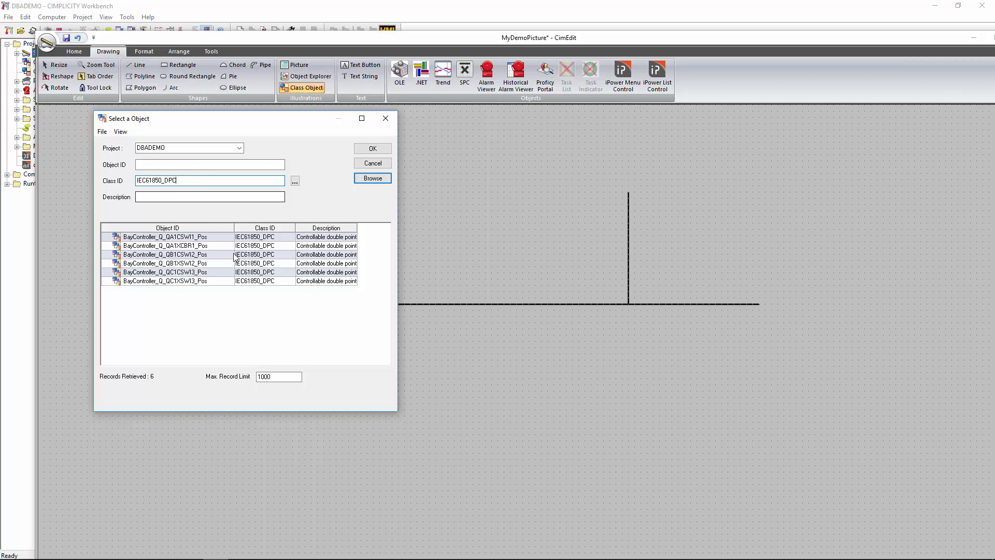
click(199, 248)
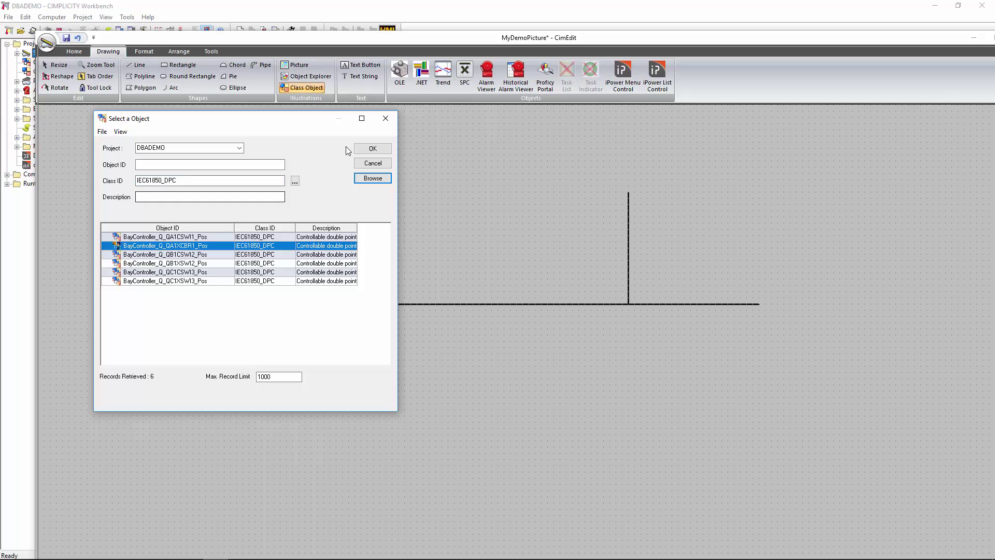
click(372, 148)
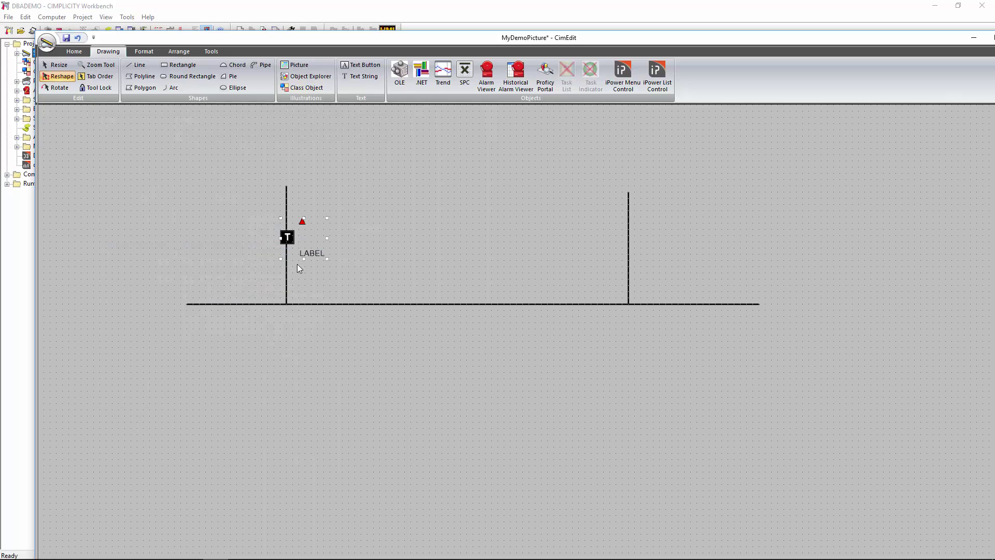
Restyle the breaker with a different DPC switch symbol, set it on the left vertical line, and save
right_click(288, 236)
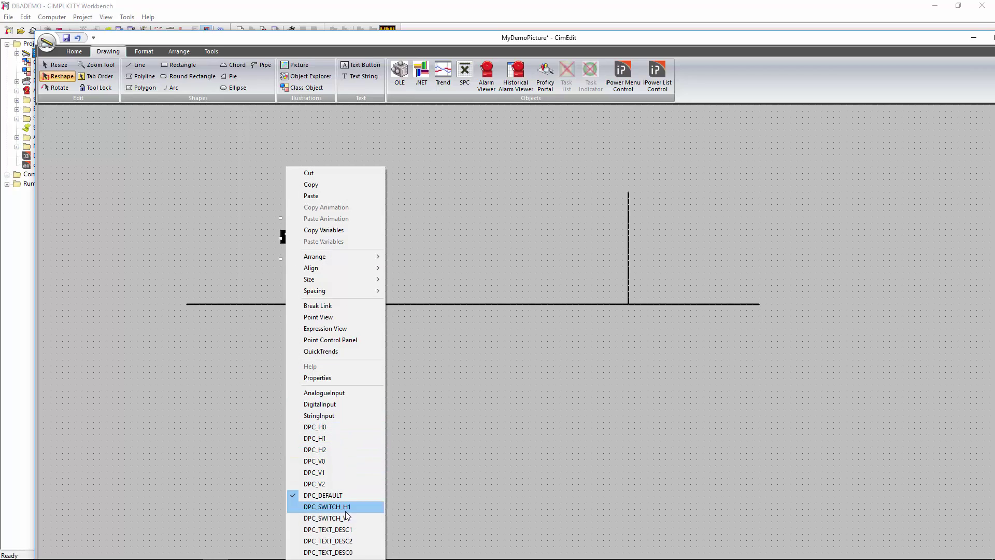
click(338, 428)
drag(293, 243, 355, 307)
right_click(358, 307)
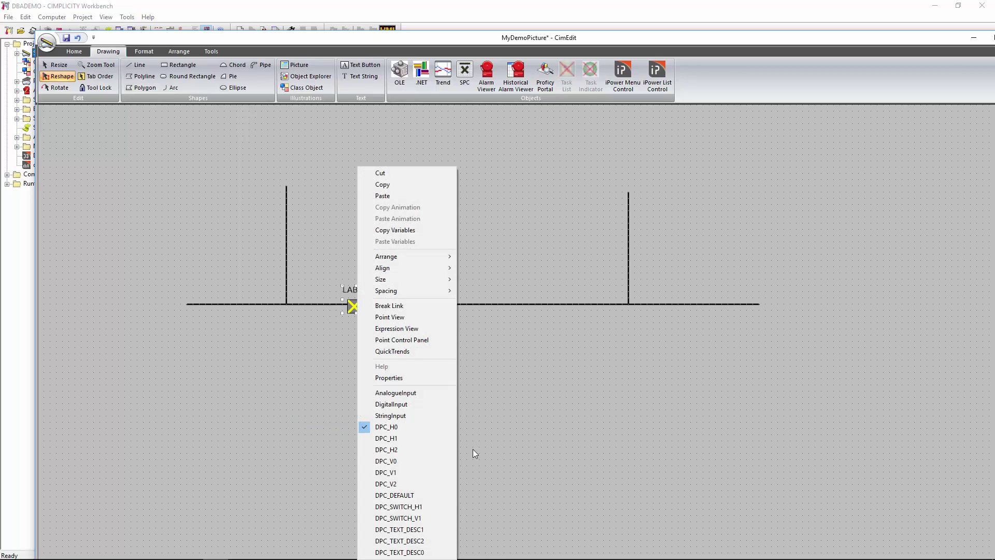
click(417, 459)
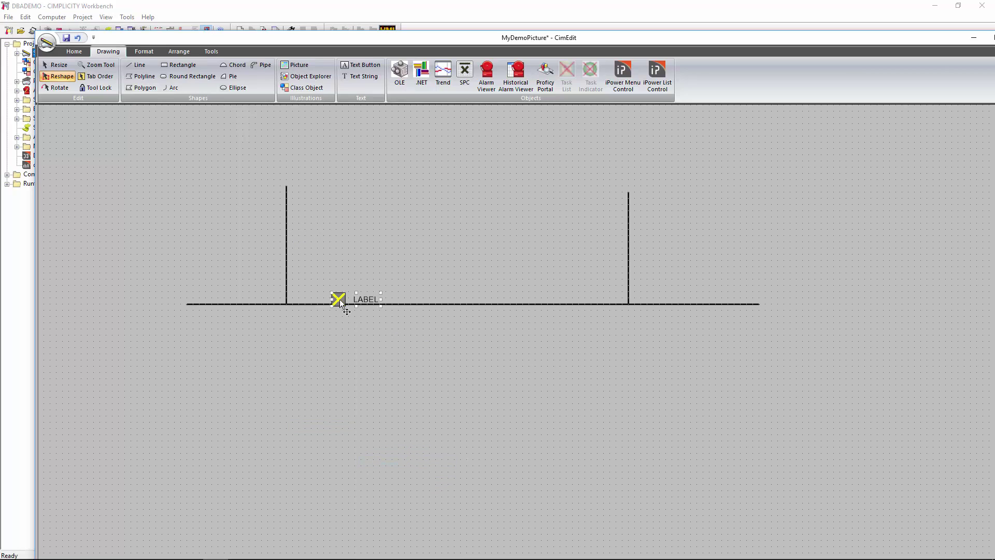
drag(334, 306, 288, 247)
click(67, 39)
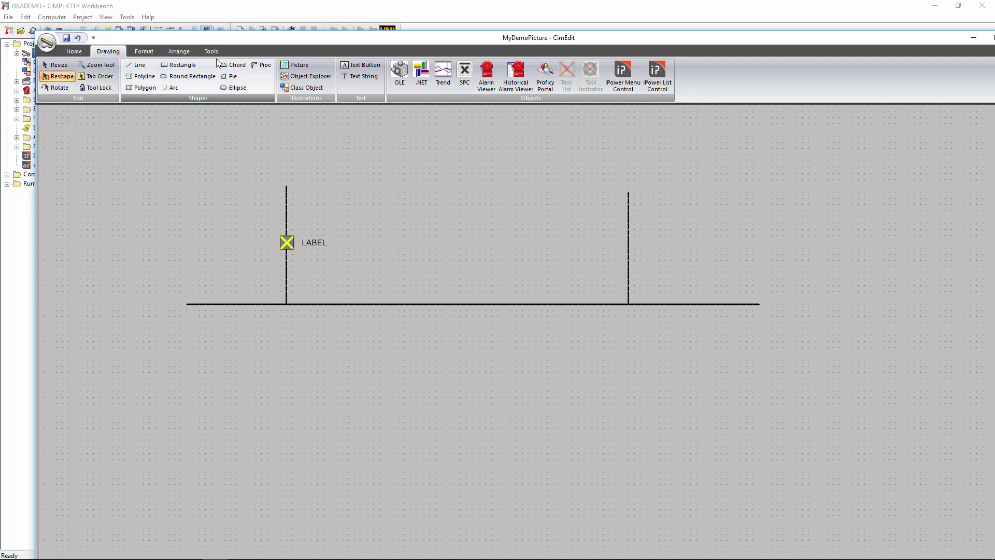
Test MyDemoPicture in CimView and open the breaker's double point control dialog
click(74, 52)
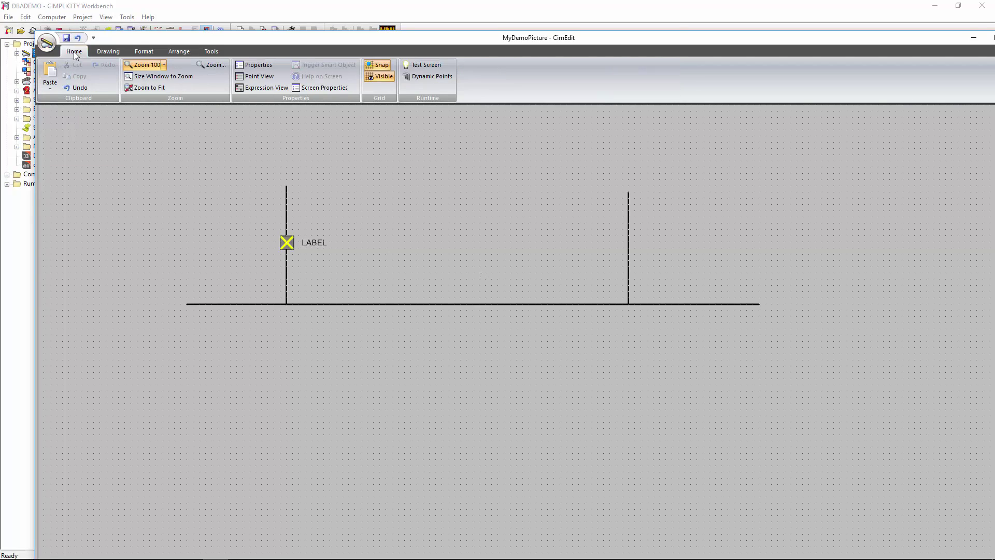
click(435, 66)
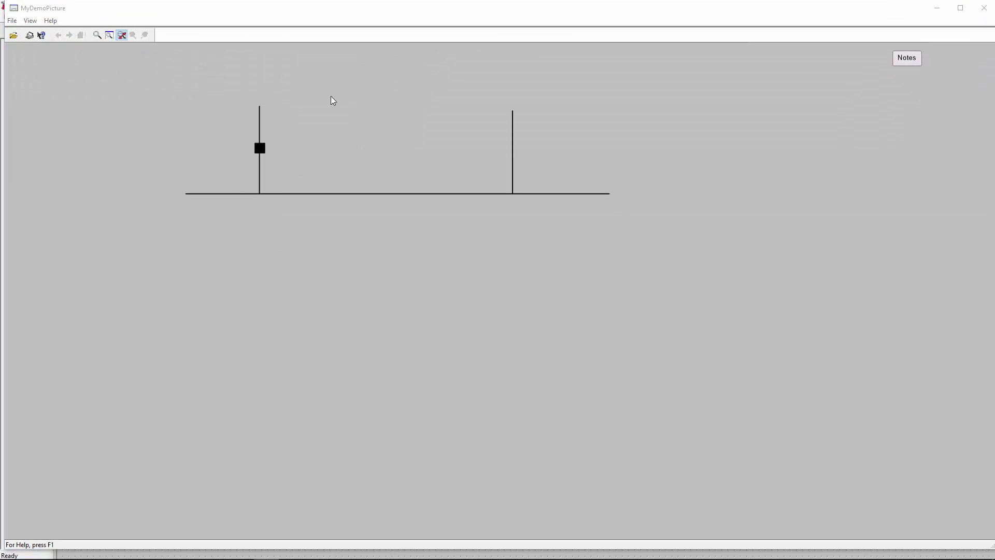
click(260, 149)
drag(350, 166, 374, 200)
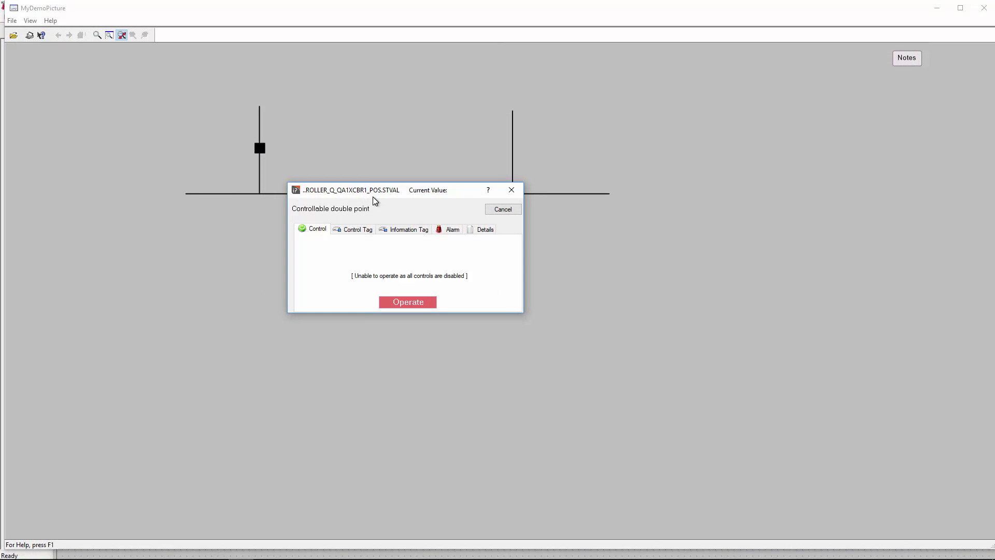